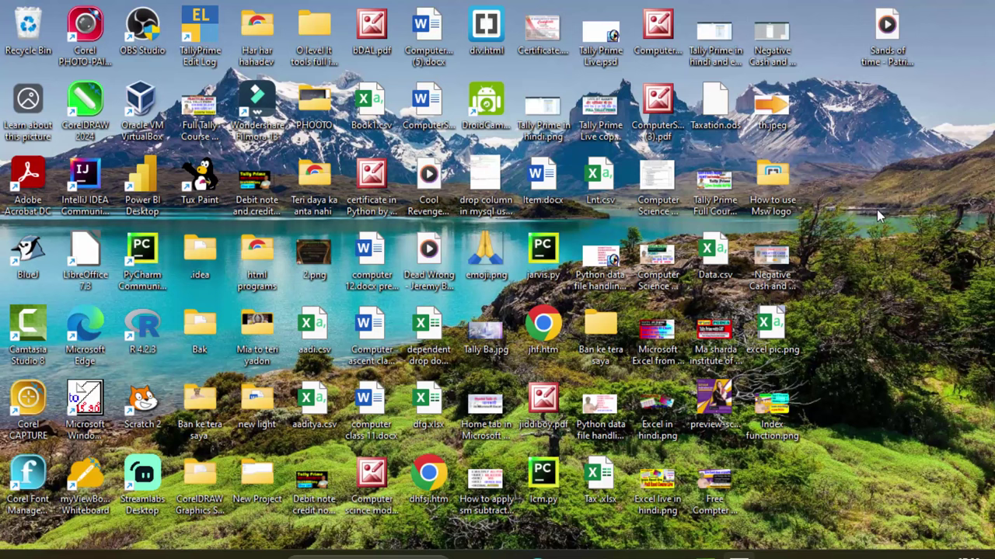
# - Refresh the Windows desktop from its right-click menu
pyautogui.rightClick(846, 147)
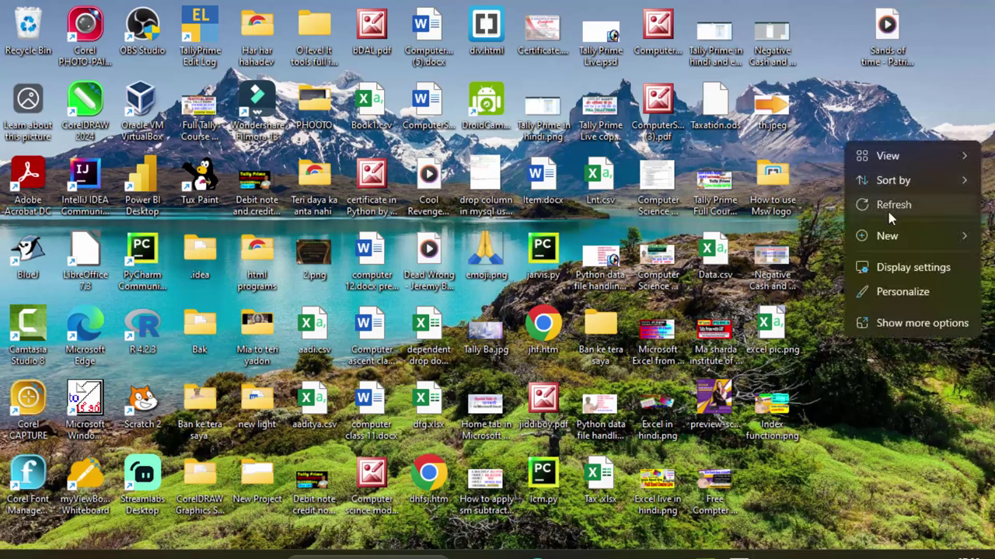
pyautogui.click(888, 212)
pyautogui.rightClick(887, 159)
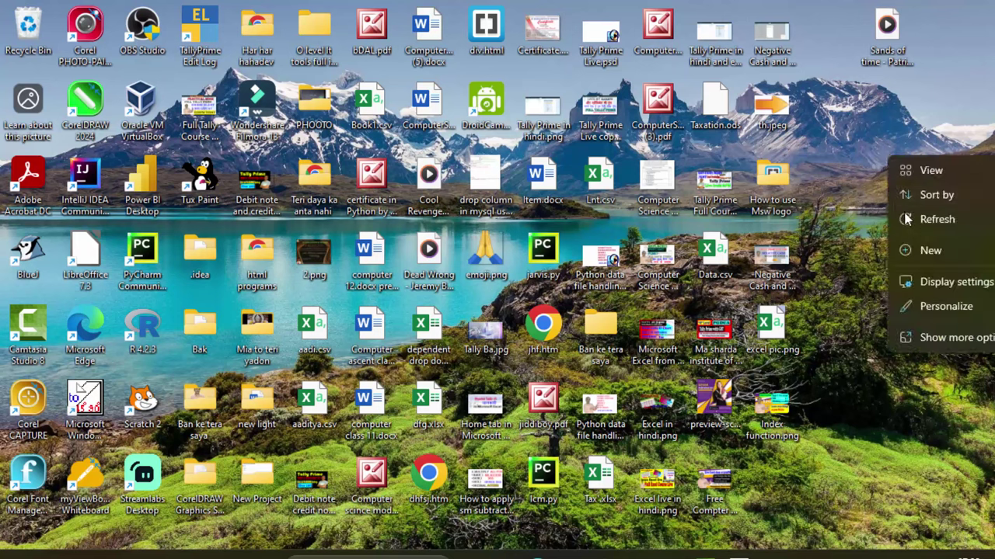
pyautogui.click(906, 215)
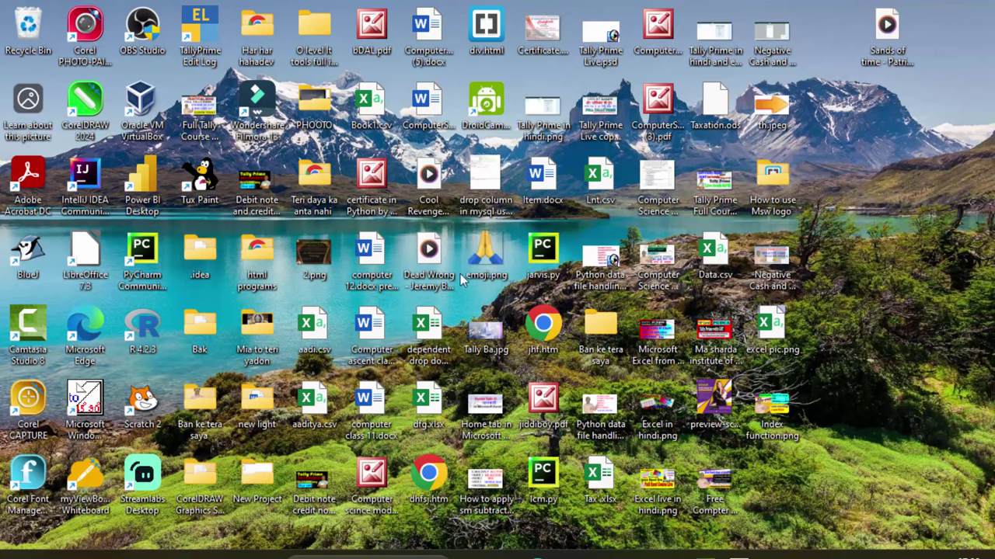
# - Launch Microsoft Office Excel 2007 by searching 'excel' from the Start menu
pyautogui.press('super')
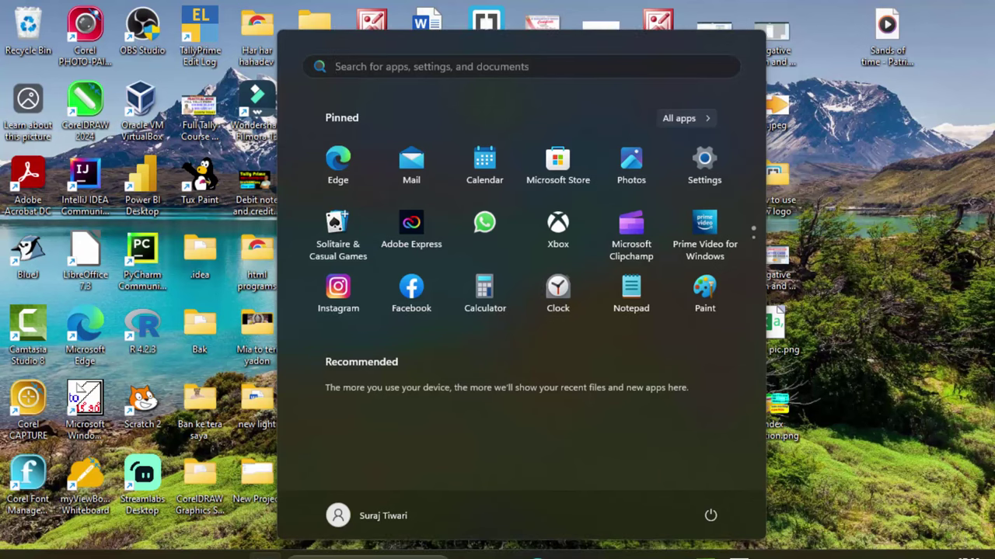
pyautogui.write('excel')
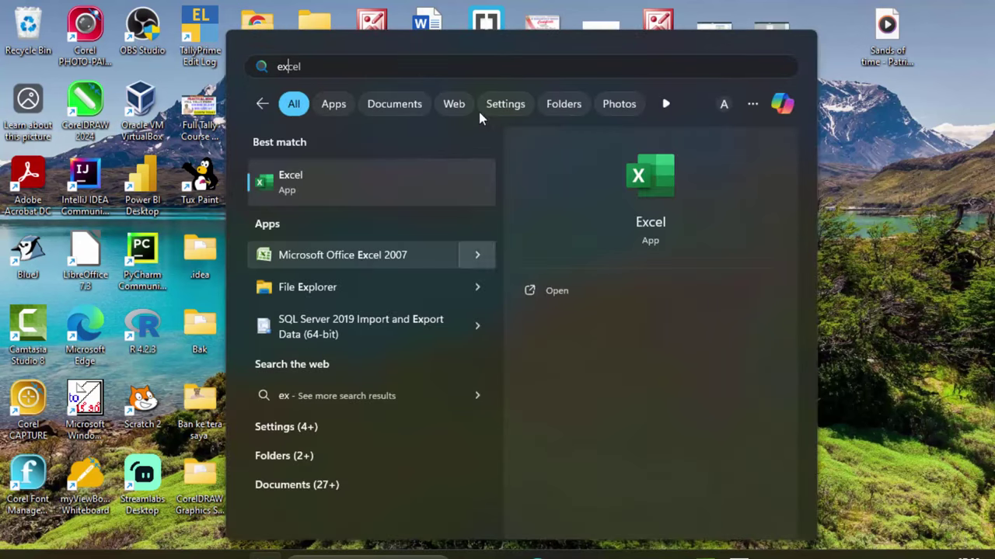
pyautogui.click(354, 260)
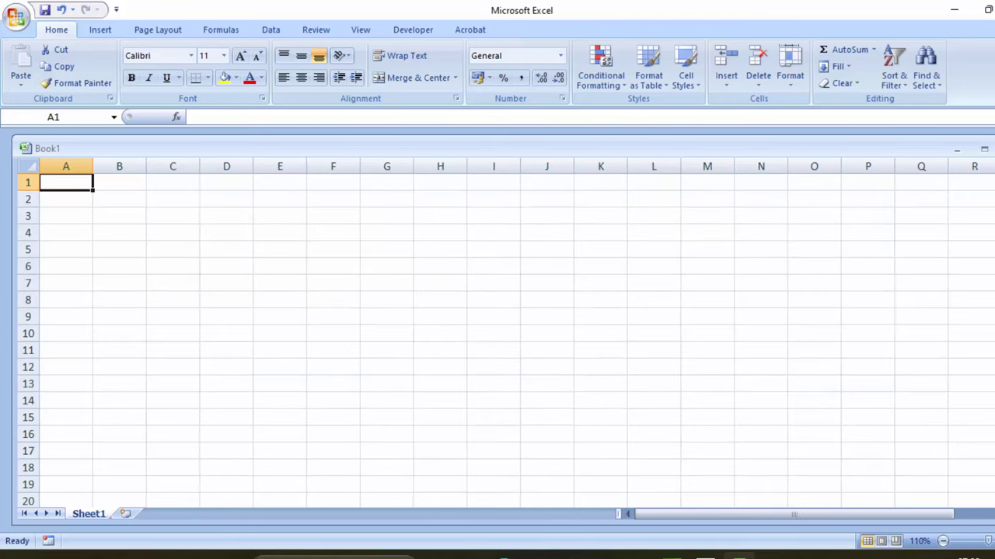
# - Enter RollNo, Name, Sub1, Sub2 in B3:E3 and fill the Sub series through Sub5 in H3
pyautogui.keyDown('ctrl'); pyautogui.scroll(2, 628, 514); pyautogui.keyUp('ctrl')
pyautogui.click(158, 224)
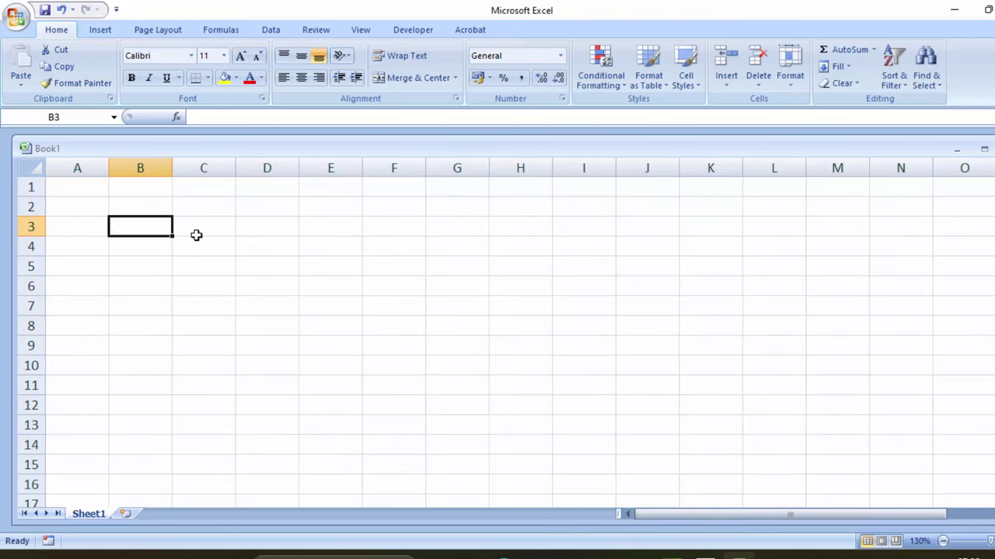
pyautogui.write('RollNo')
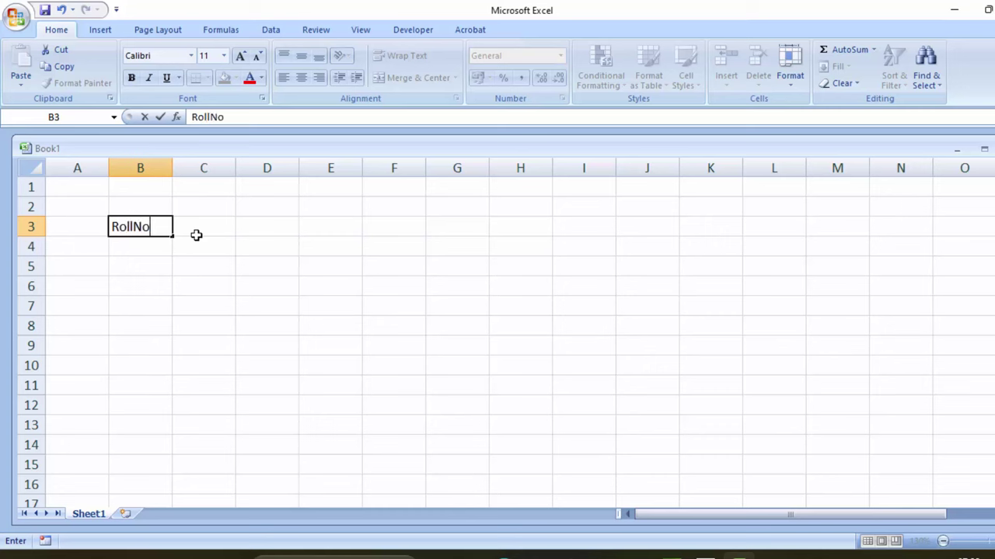
pyautogui.click(196, 235)
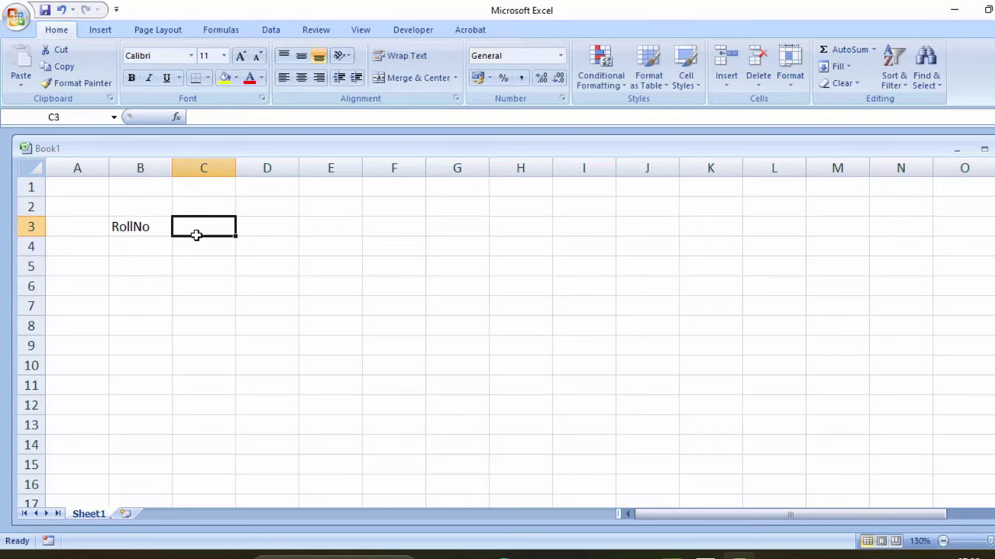
pyautogui.write('Name')
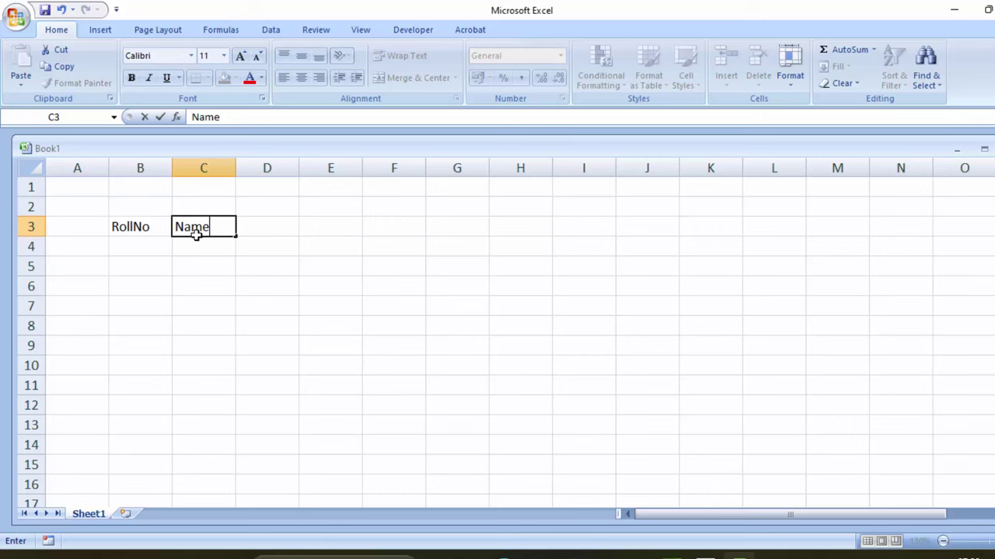
pyautogui.press('Tab')
pyautogui.write('S')
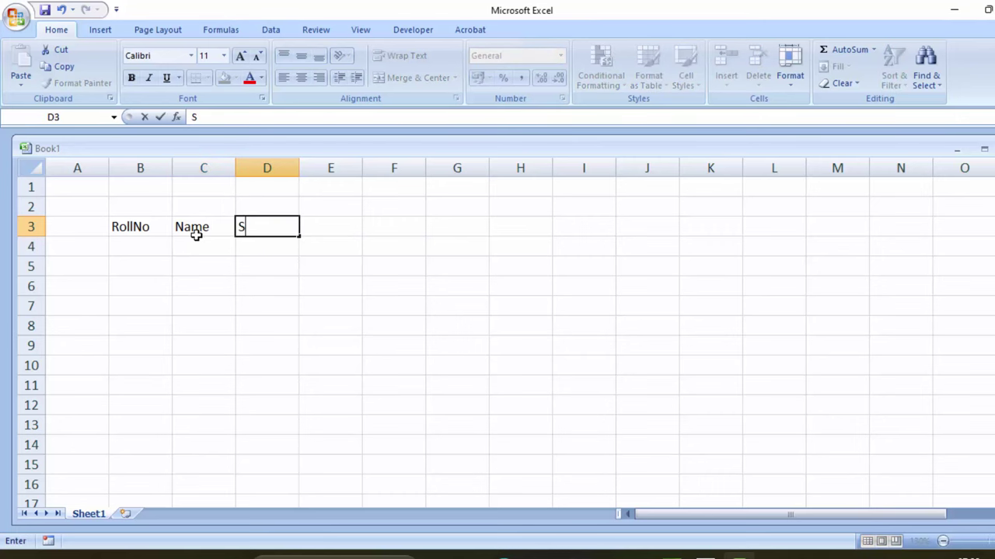
pyautogui.press('Tab')
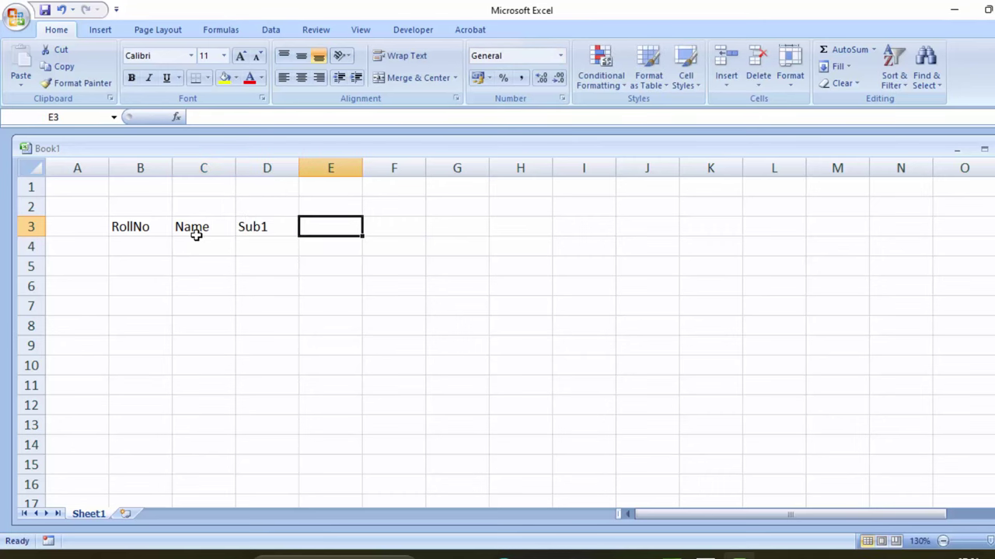
pyautogui.write('Sub2')
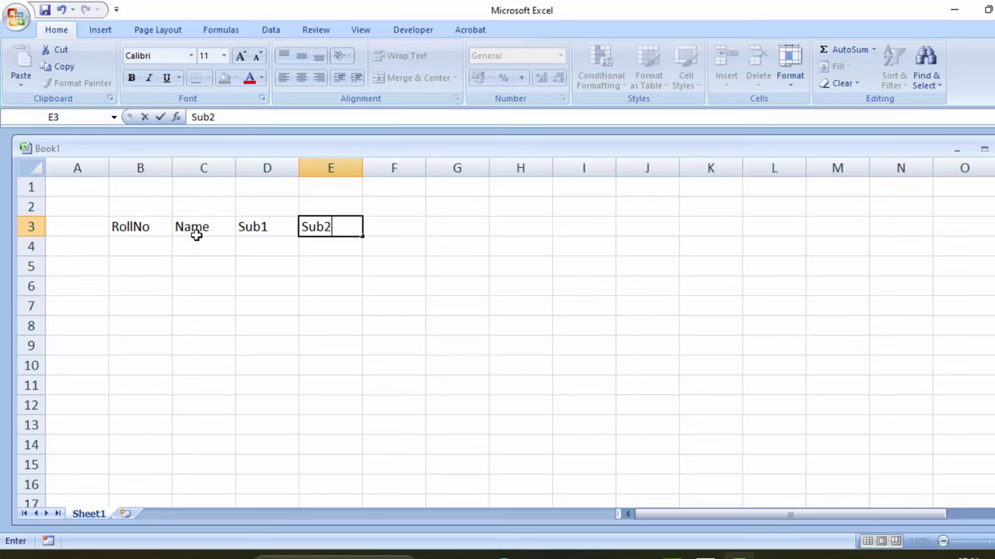
pyautogui.moveTo(256, 219)
pyautogui.mouseDown()
pyautogui.moveTo(453, 244)
pyautogui.moveTo(592, 233)
pyautogui.mouseUp()
# - Enter roll numbers 1 and 2 in B4:B5 and fill the series to 7 in B10
pyautogui.click(142, 247)
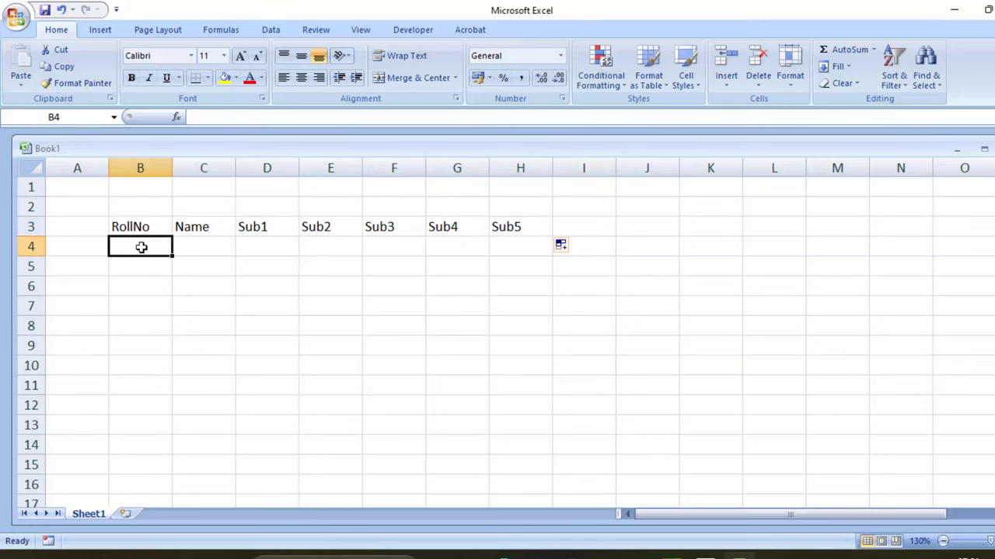
pyautogui.write('1')
pyautogui.press('Return')
pyautogui.write('2')
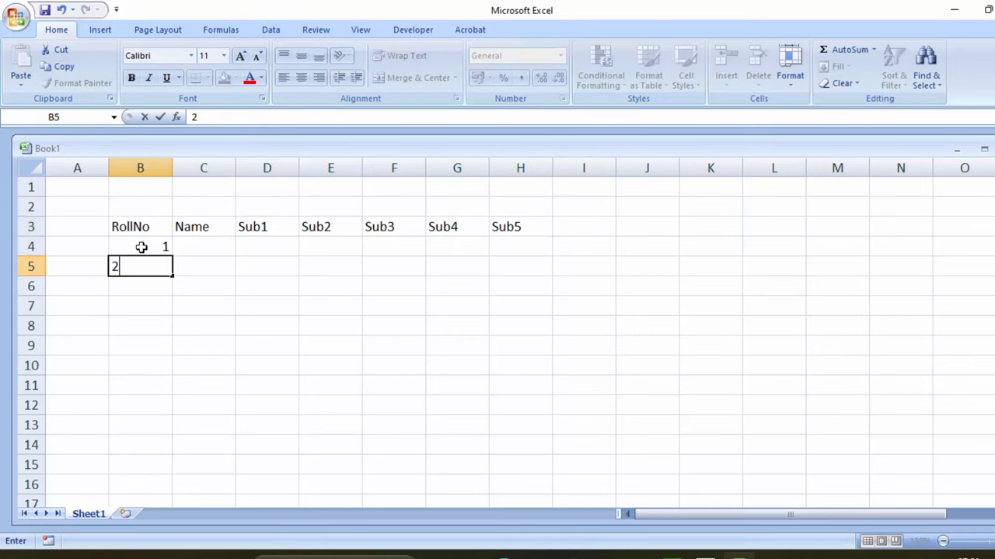
pyautogui.press('Return')
pyautogui.moveTo(141, 247)
pyautogui.mouseDown()
pyautogui.moveTo(167, 277)
pyautogui.moveTo(170, 338)
pyautogui.moveTo(184, 356)
pyautogui.mouseUp()
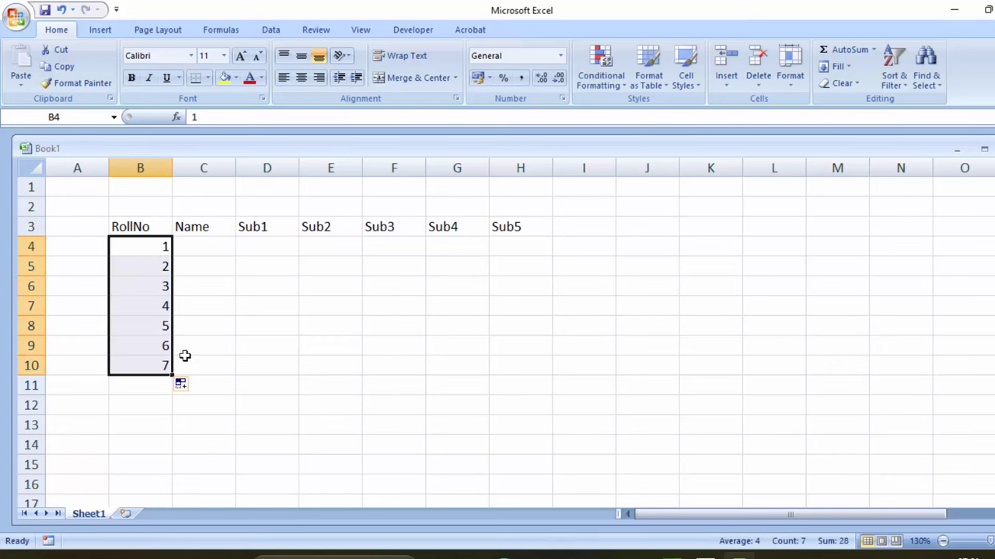
# - Type seven student names in C4:C10, including Ram, Lokesh, Sumit, Sachin, Mohan and Sohan
pyautogui.click(195, 247)
pyautogui.write('Ram')
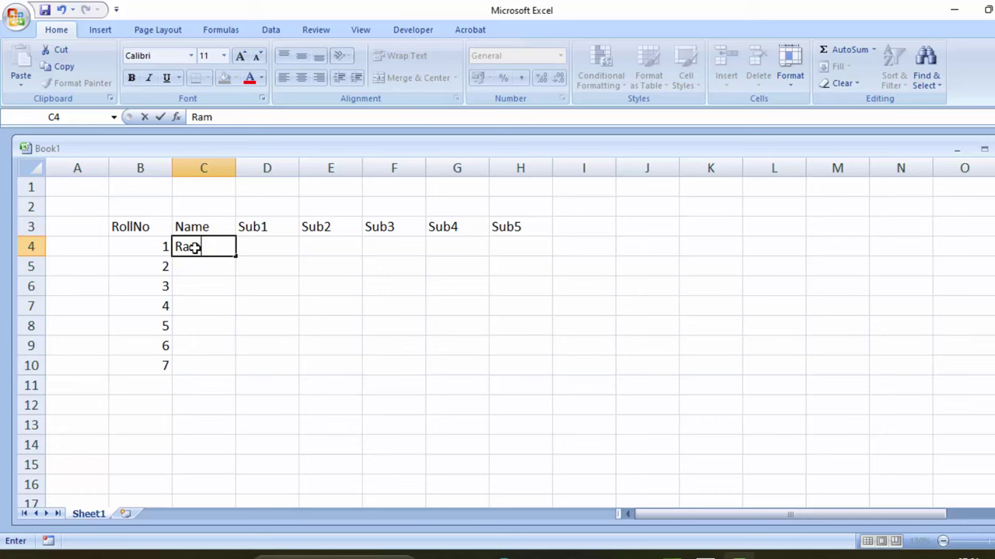
pyautogui.press('Return')
pyautogui.write('Shyam')
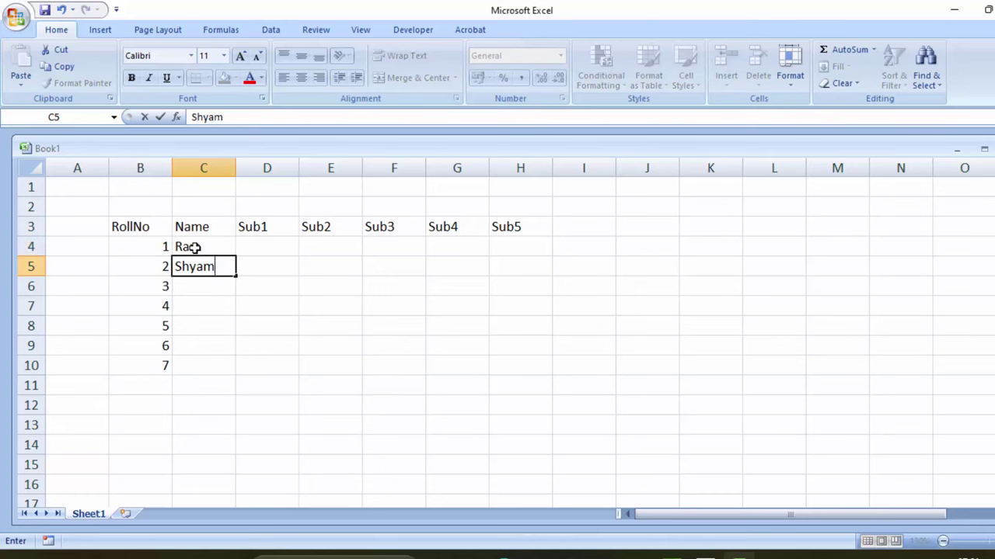
pyautogui.press('Return')
pyautogui.write('Loke')
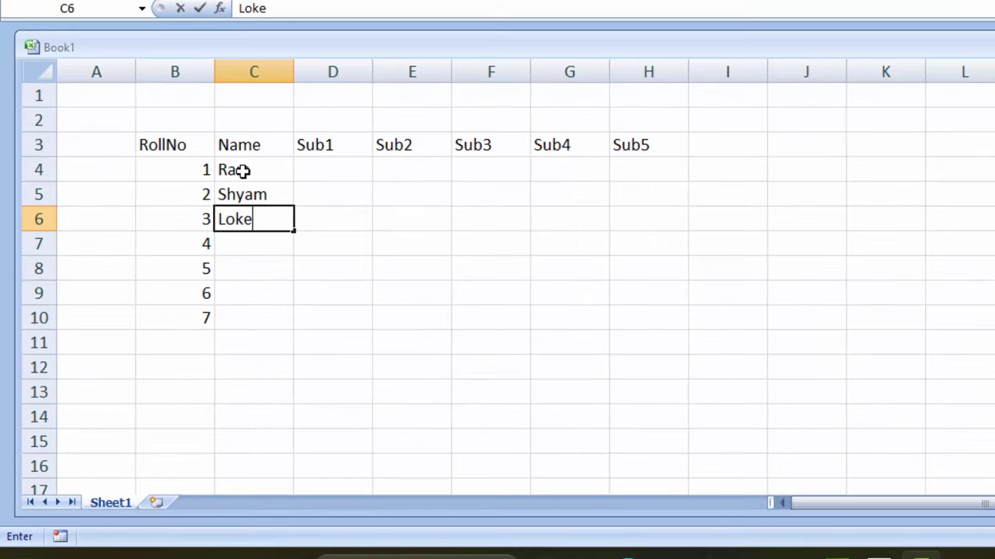
pyautogui.write('sh')
pyautogui.press('Return')
pyautogui.write('S')
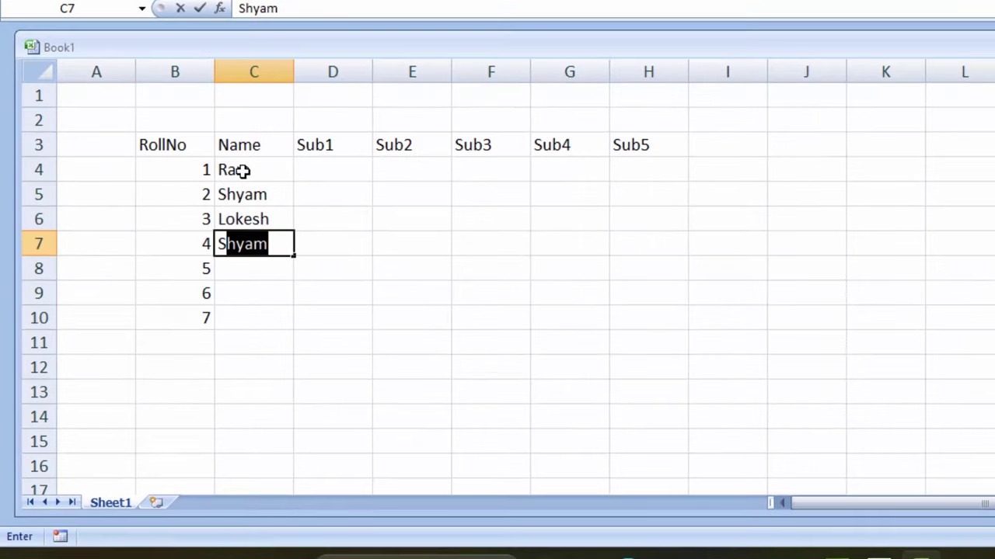
pyautogui.write('umit')
pyautogui.press('Return')
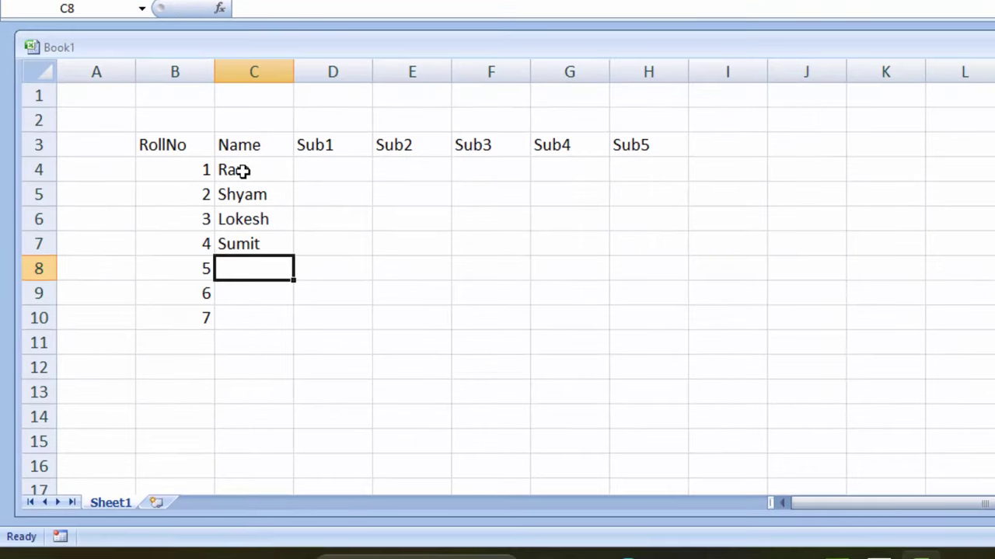
pyautogui.write('Sac')
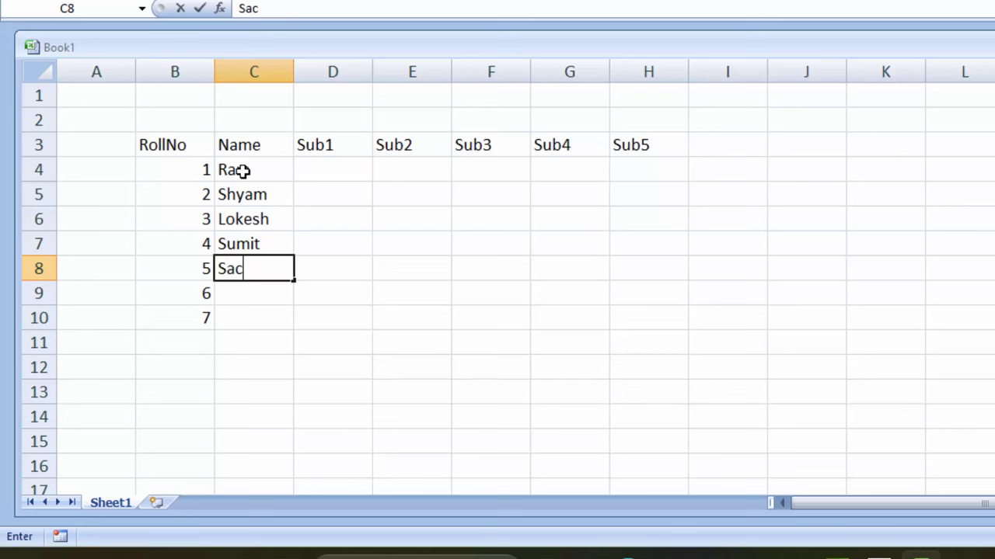
pyautogui.write('hin')
pyautogui.press('Return')
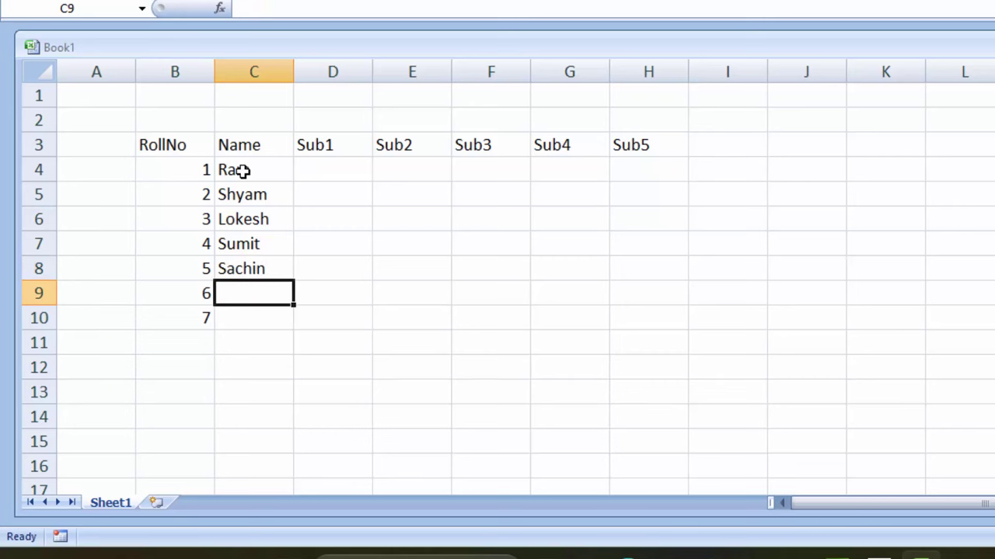
pyautogui.write('Moha')
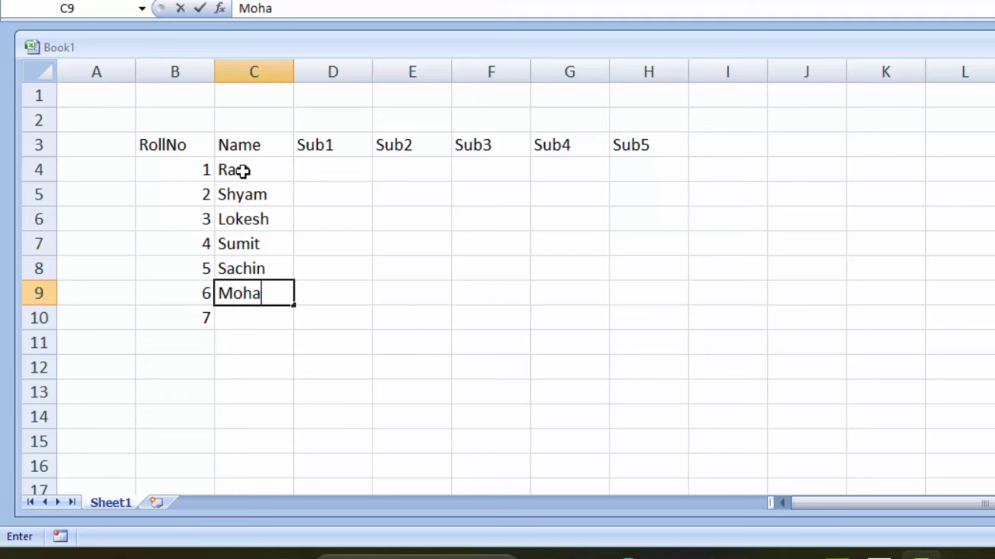
pyautogui.write('n')
pyautogui.press('Return')
pyautogui.write('S')
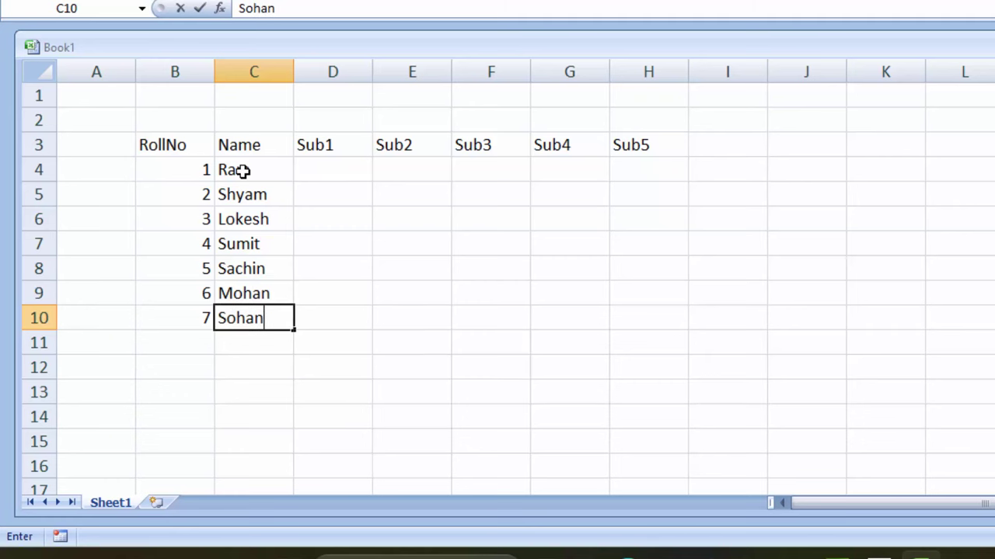
pyautogui.click(327, 180)
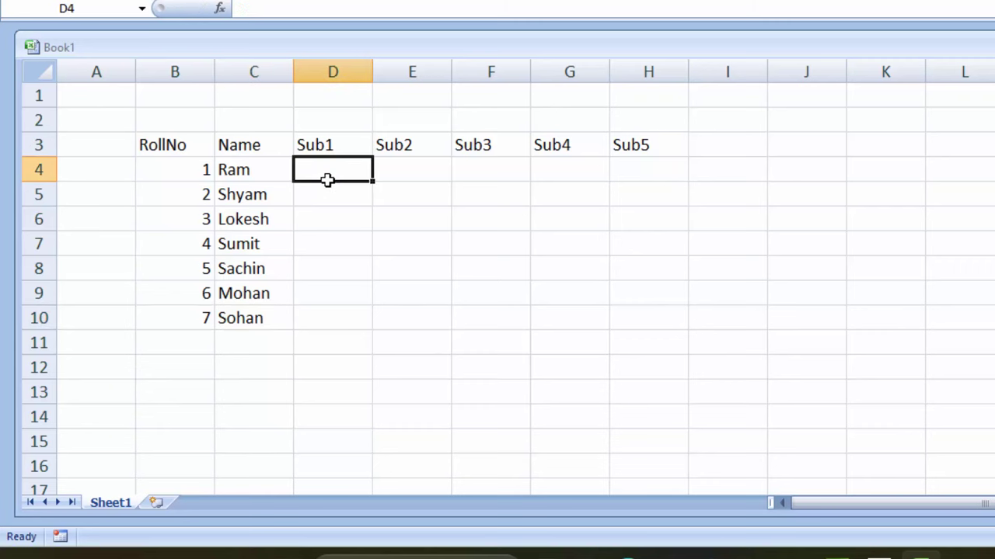
# - Enter the formula =RANDBETWEEN(2,89) in cell D4
pyautogui.write('=rand')
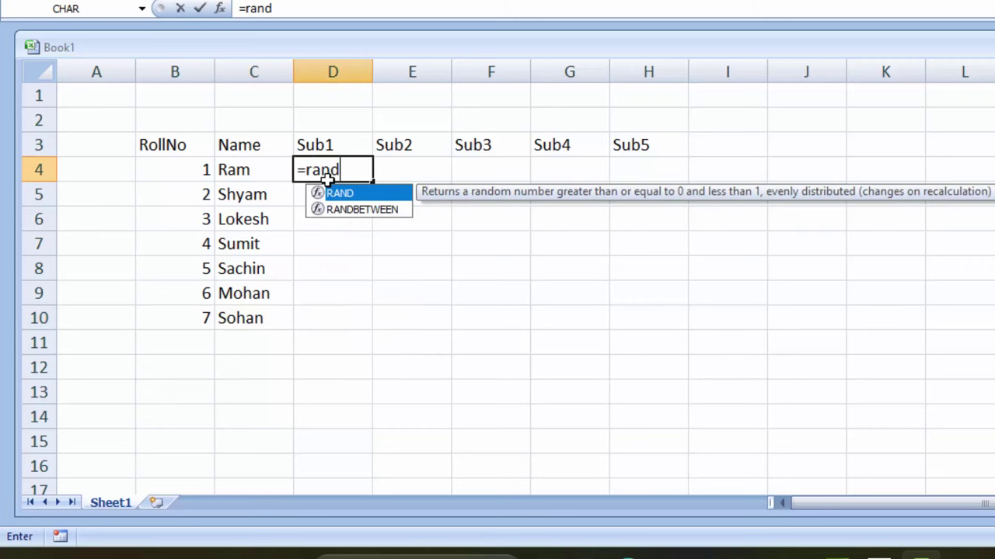
pyautogui.press('Down')
pyautogui.press('Tab')
pyautogui.write('2')
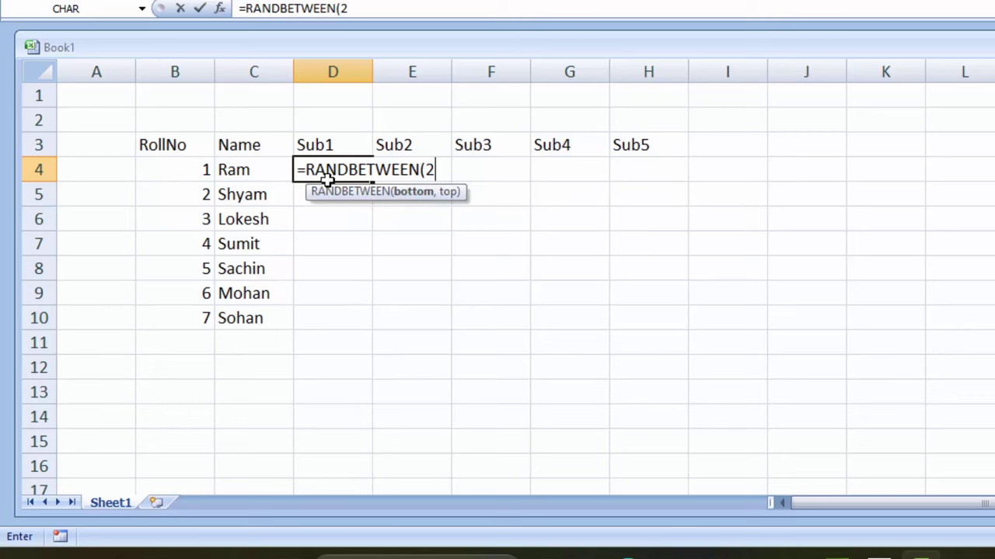
pyautogui.write(',8')
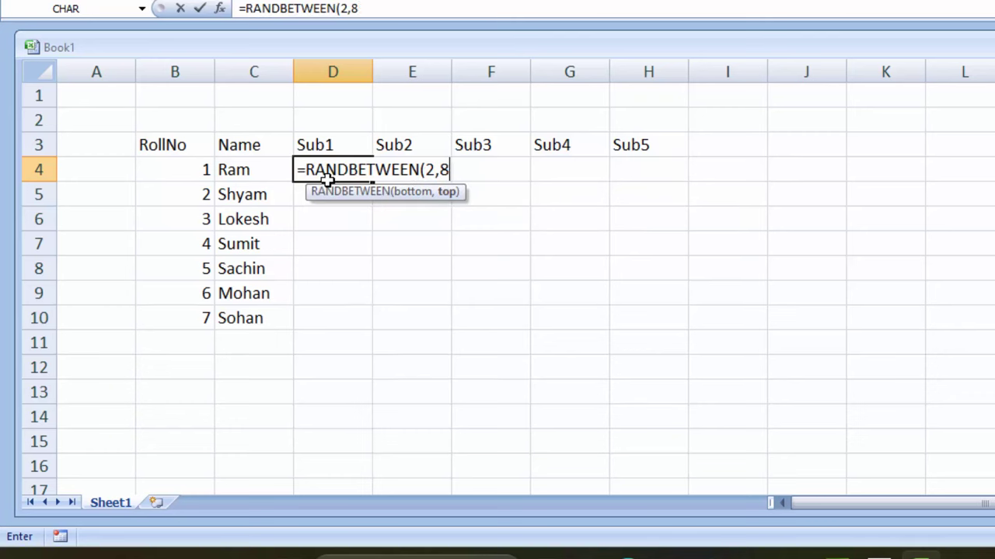
pyautogui.write(')')
pyautogui.press('Return')
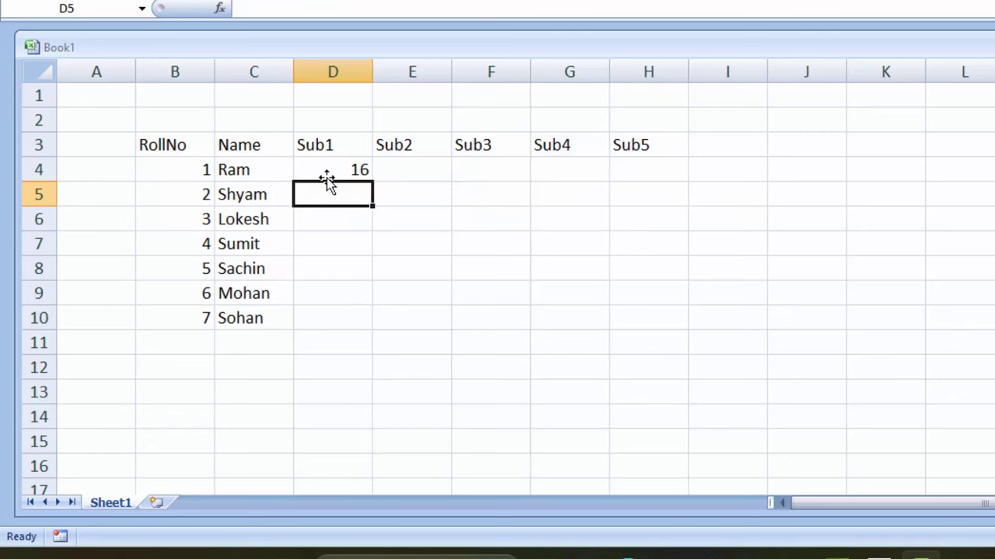
# - Fill the random-marks formula across to H4 and down through row 10
pyautogui.click(327, 159)
pyautogui.moveTo(374, 180); pyautogui.dragTo(610, 182)
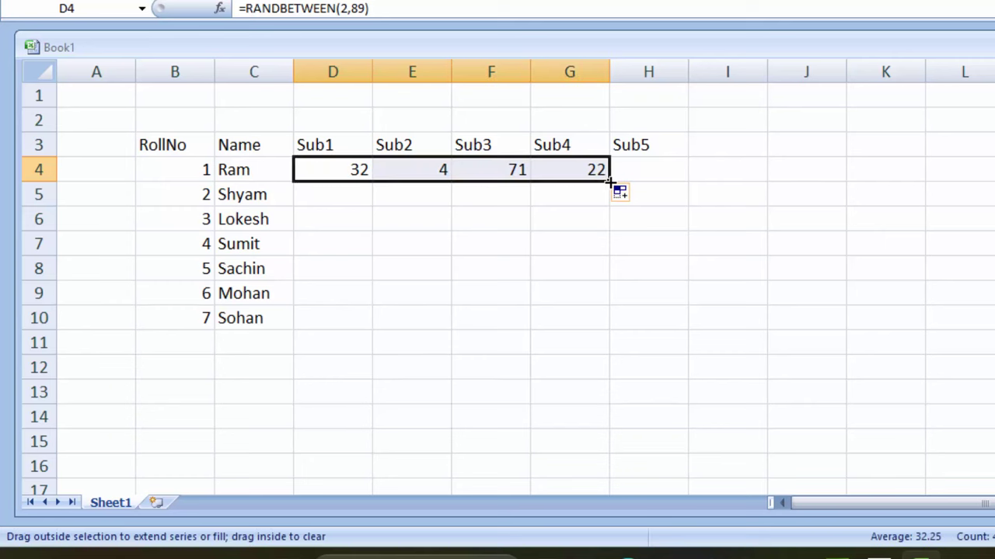
pyautogui.moveTo(610, 181)
pyautogui.mouseDown()
pyautogui.moveTo(689, 184)
pyautogui.moveTo(657, 329)
pyautogui.mouseUp()
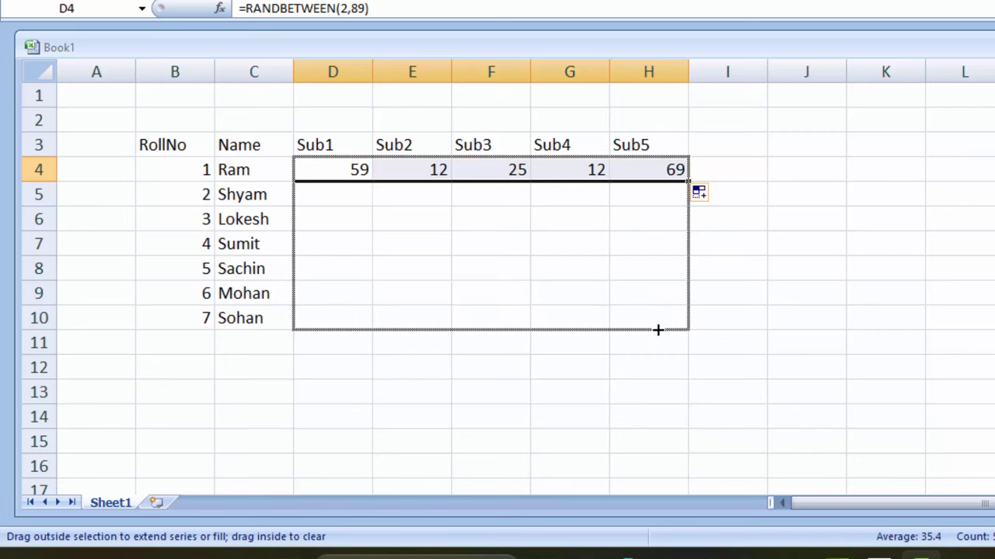
# - Copy D4:H10 and paste it back as values only with Paste Special
pyautogui.rightClick(413, 219)
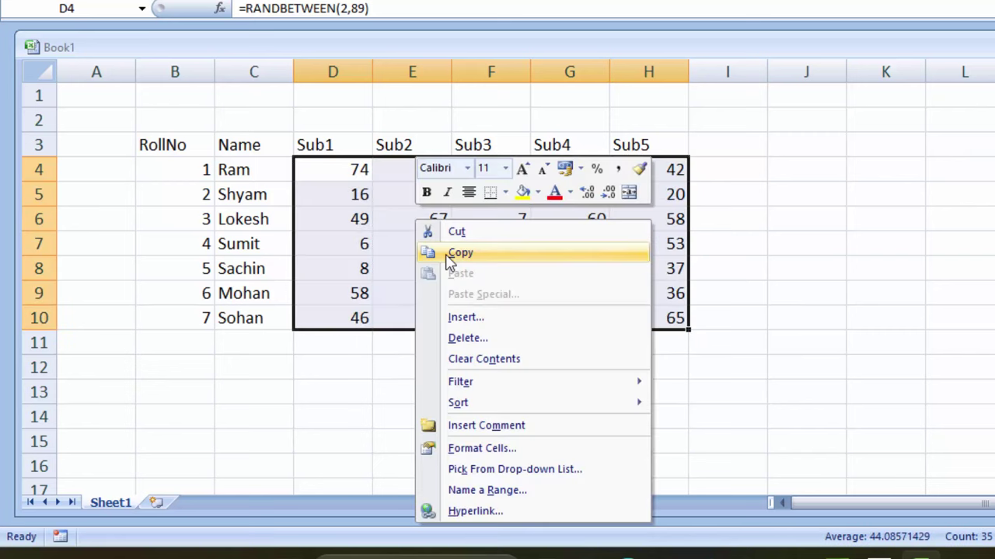
pyautogui.click(459, 252)
pyautogui.rightClick(422, 218)
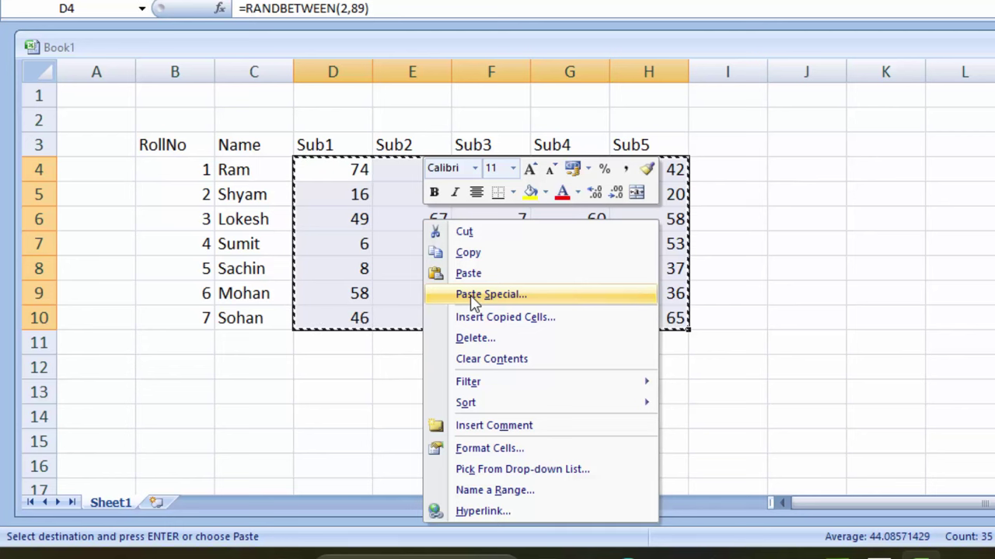
pyautogui.click(475, 298)
pyautogui.click(345, 223)
pyautogui.click(517, 418)
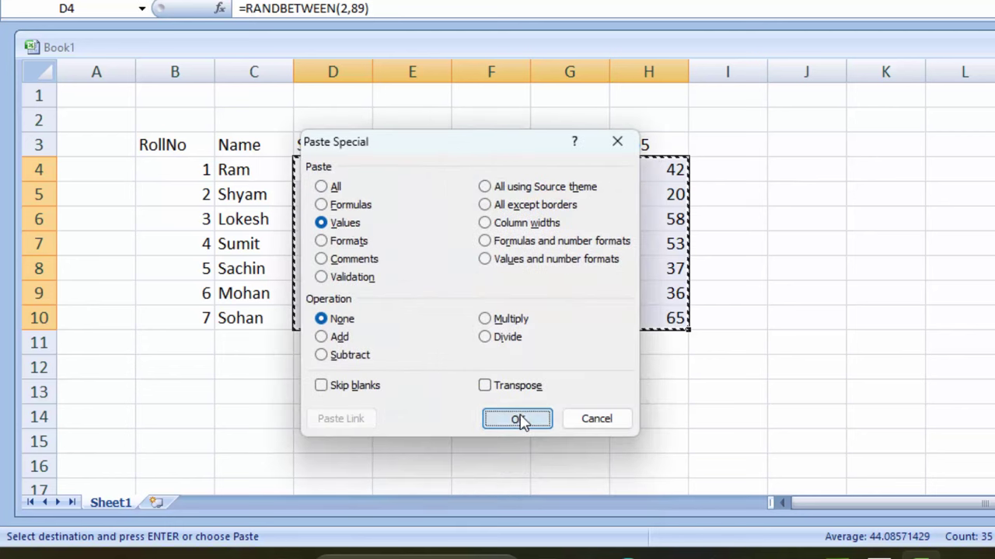
pyautogui.click(417, 399)
pyautogui.doubleClick(417, 399)
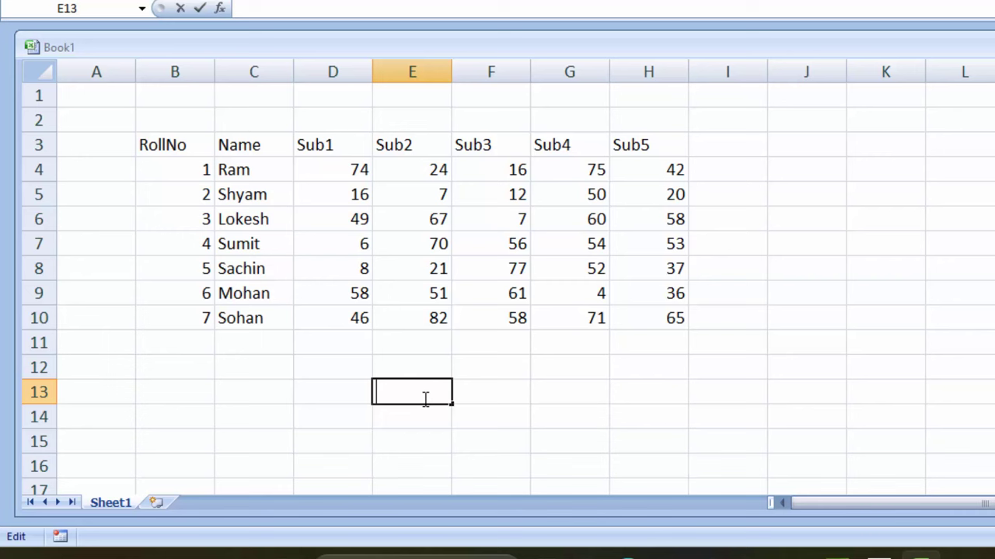
# - Apply All Borders to the whole marks table B3:H10
pyautogui.click(317, 248)
pyautogui.hotkey('ctrl', 'a')
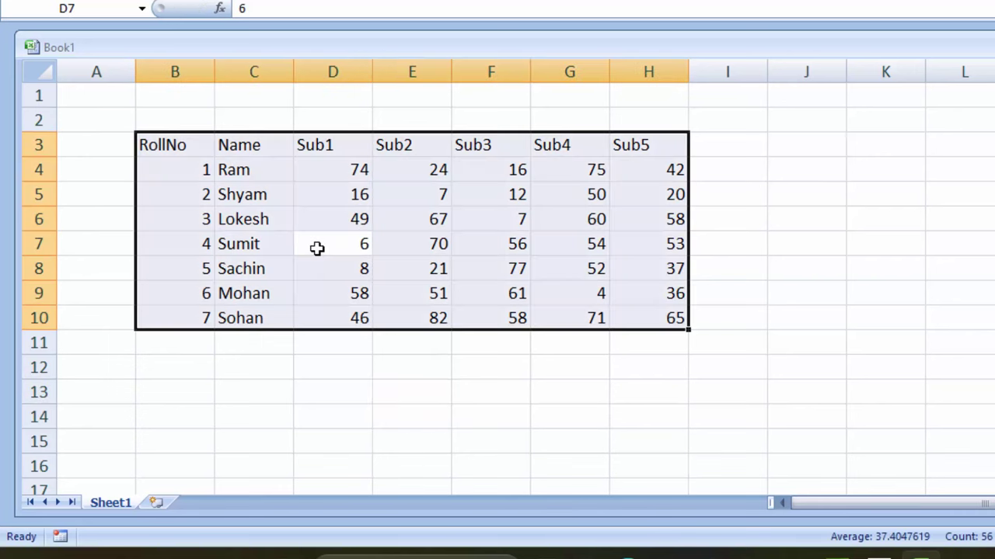
pyautogui.hotkey('alt', 'h')
pyautogui.press('b')
pyautogui.press('a')
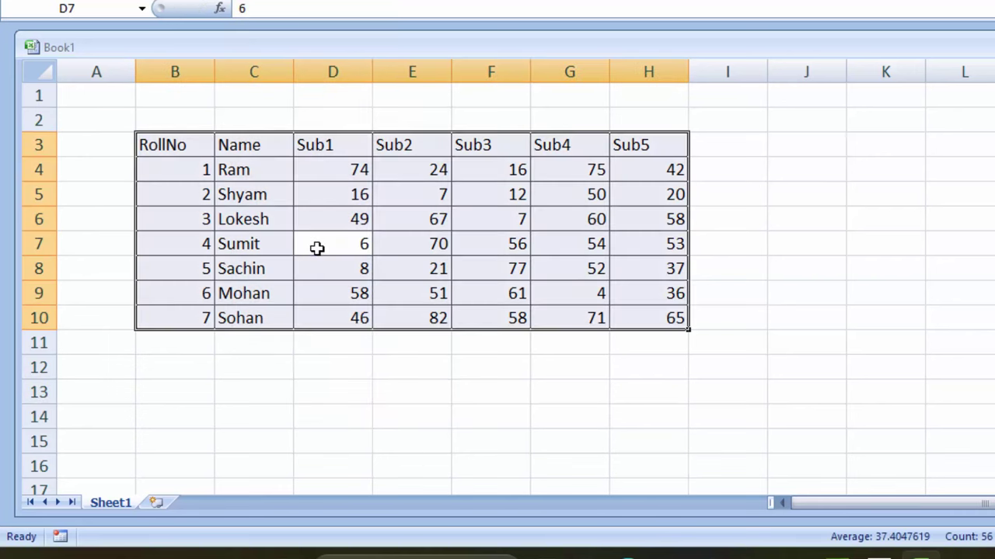
pyautogui.click(365, 461)
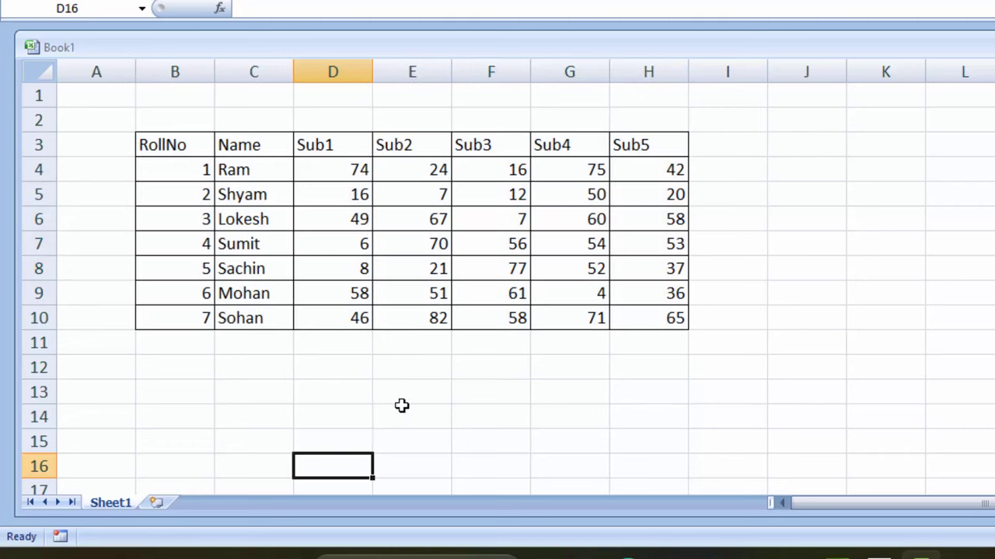
pyautogui.click(198, 144)
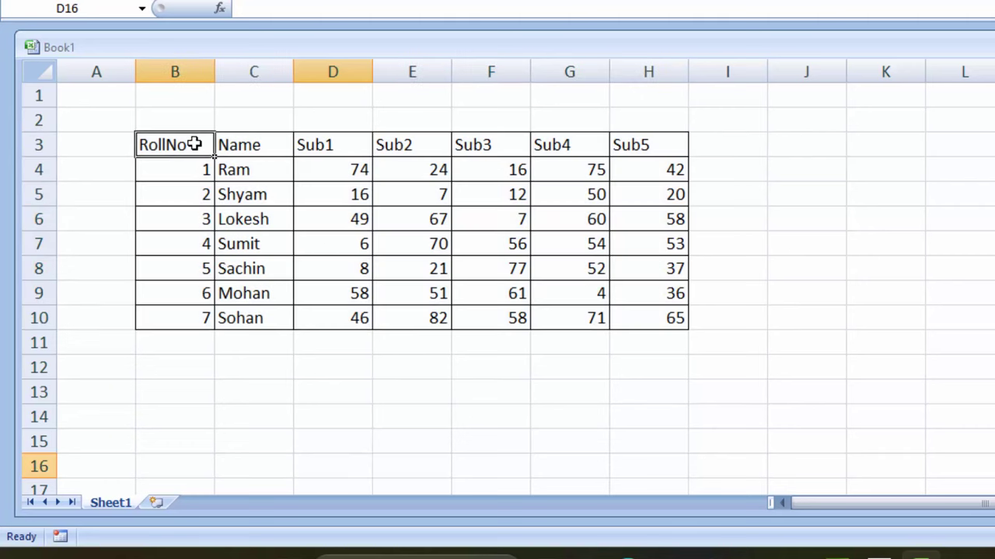
pyautogui.moveTo(217, 144); pyautogui.dragTo(475, 144)
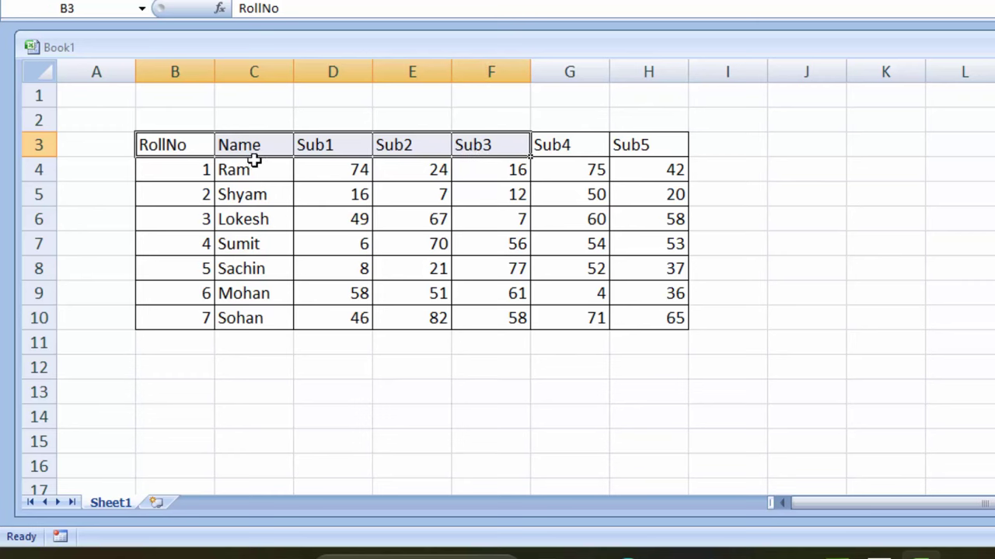
pyautogui.moveTo(167, 144); pyautogui.dragTo(490, 223)
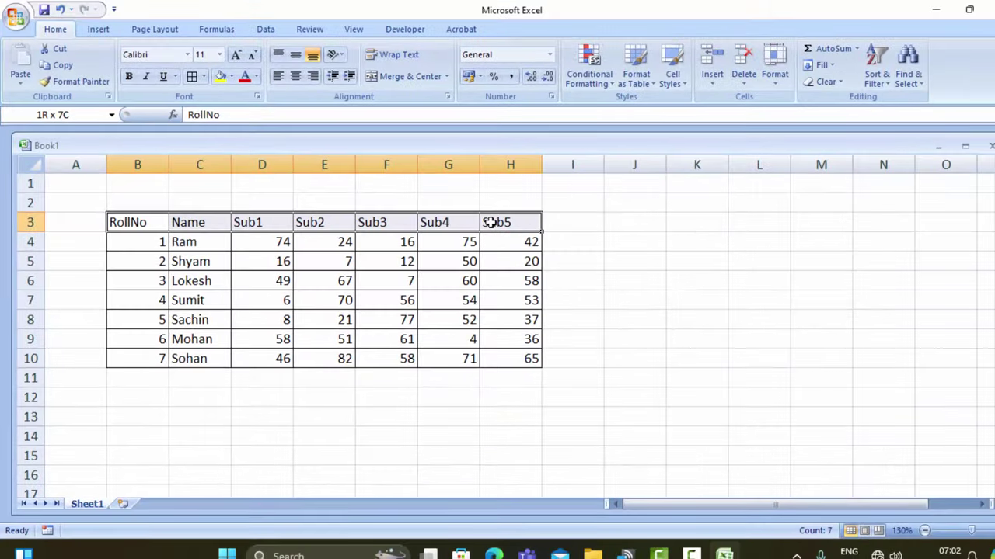
pyautogui.rightClick(257, 225)
pyautogui.click(300, 256)
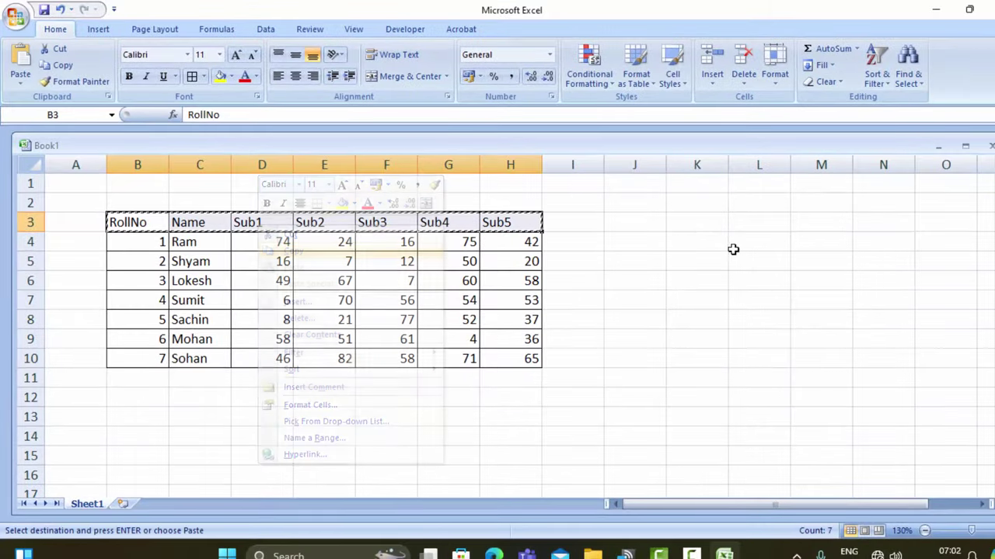
pyautogui.click(672, 220)
pyautogui.hotkey('ctrl', 'v')
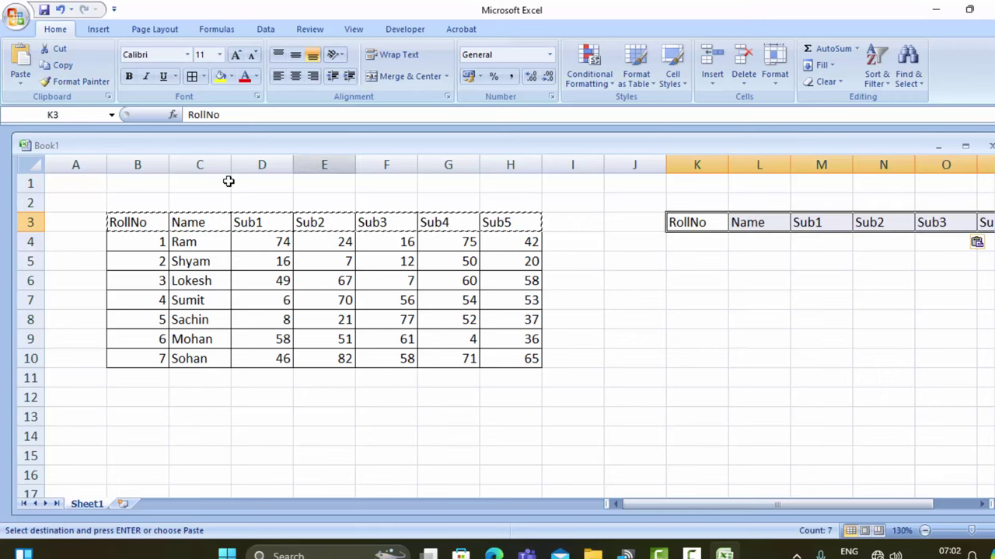
pyautogui.moveTo(144, 243); pyautogui.dragTo(502, 243)
pyautogui.rightClick(333, 246)
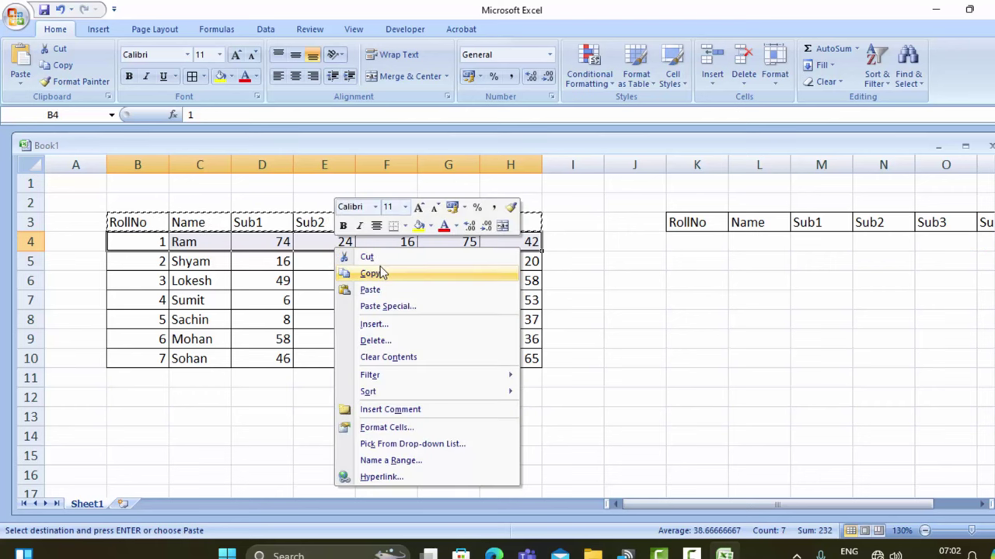
pyautogui.click(378, 269)
pyautogui.click(681, 246)
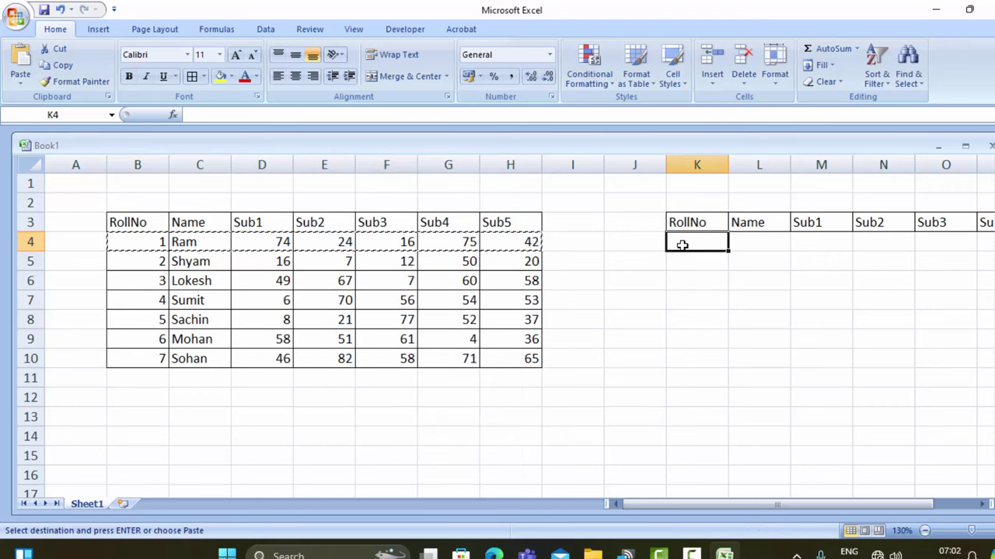
pyautogui.hotkey('ctrl', 'v')
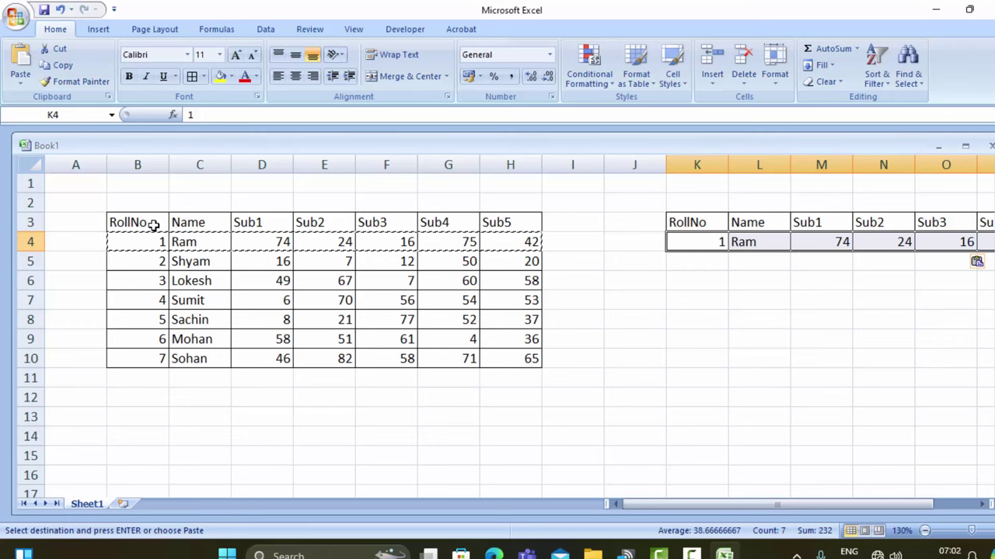
pyautogui.moveTo(155, 225); pyautogui.dragTo(546, 221)
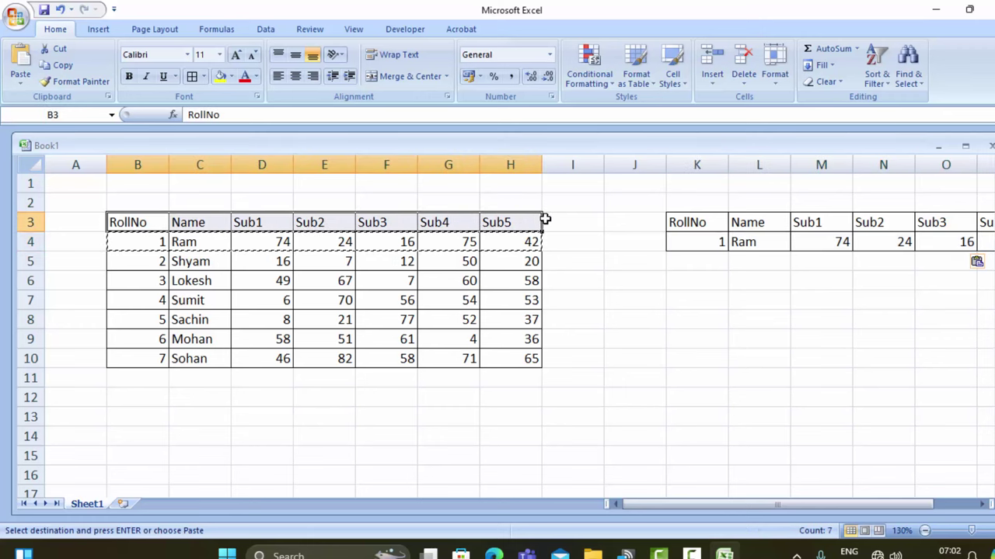
pyautogui.hotkey('ctrl', 'c')
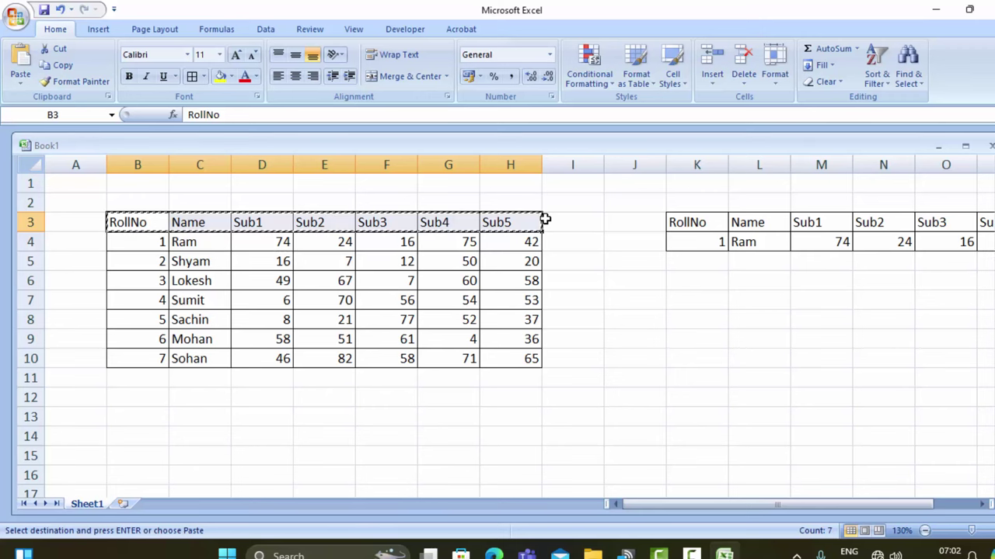
pyautogui.click(687, 262)
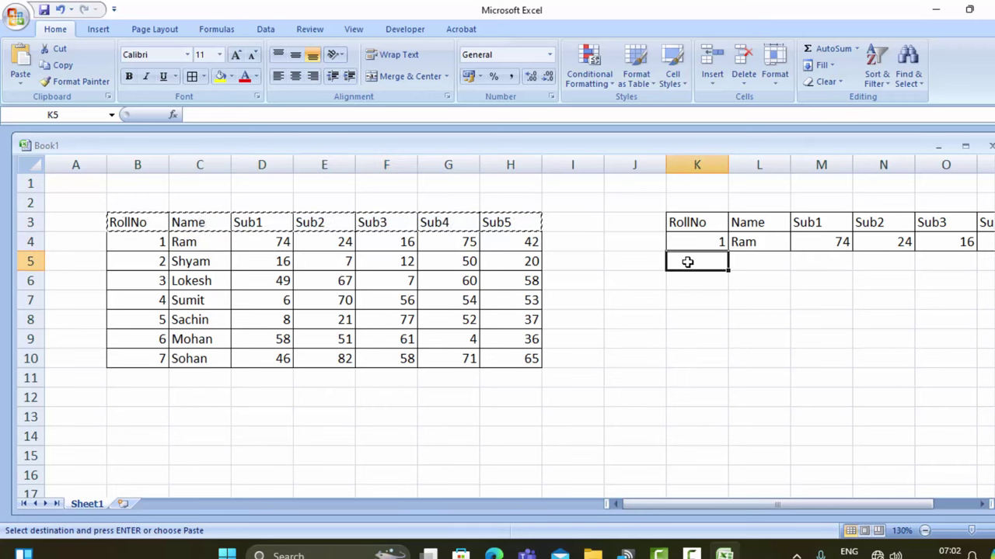
pyautogui.hotkey('ctrl', 'v')
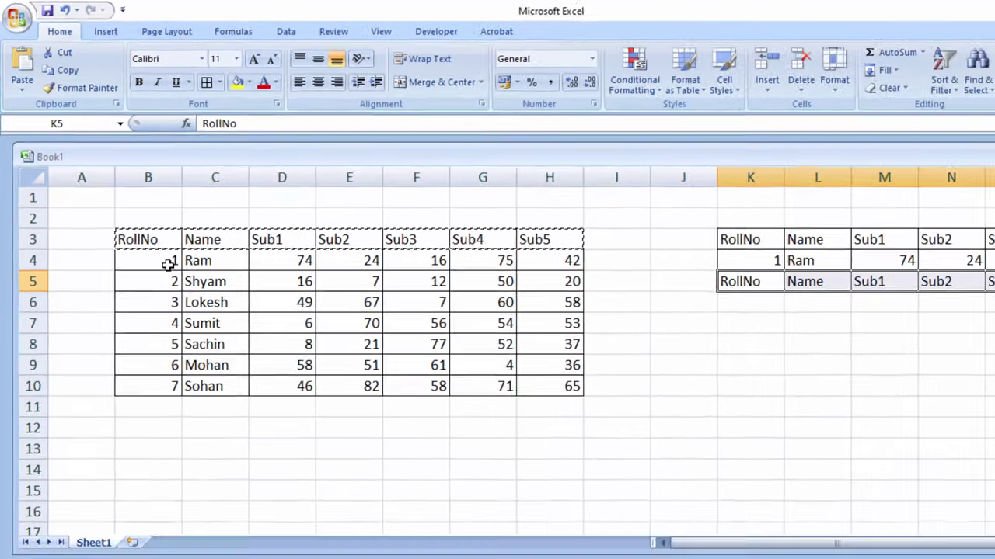
pyautogui.hotkey('ctrl', 'z')
pyautogui.hotkey('ctrl', 'z')
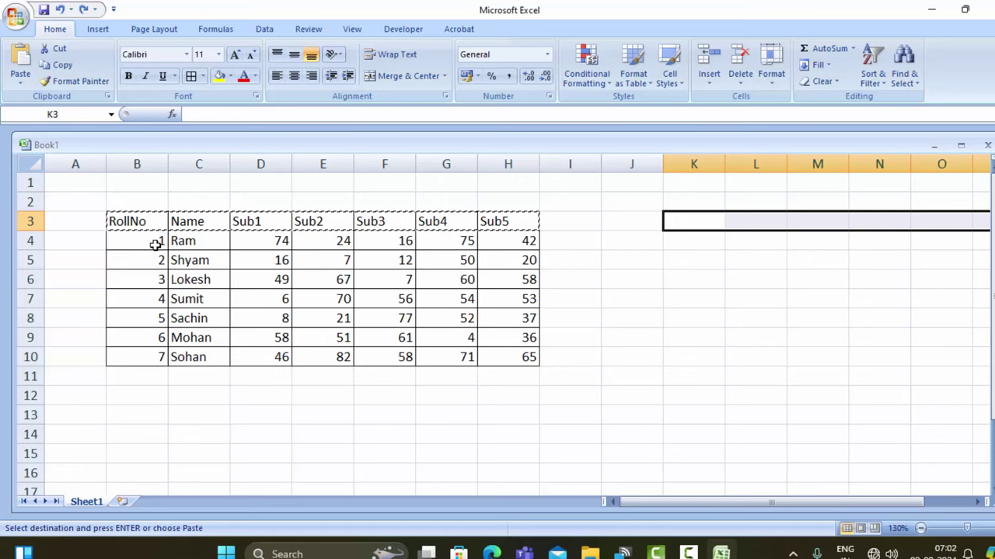
pyautogui.doubleClick(653, 338)
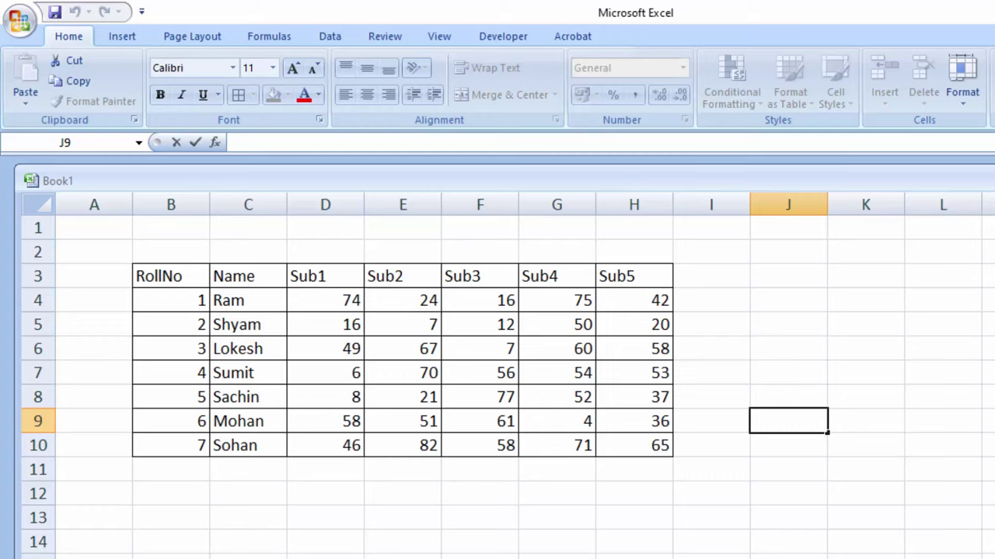
pyautogui.click(894, 511)
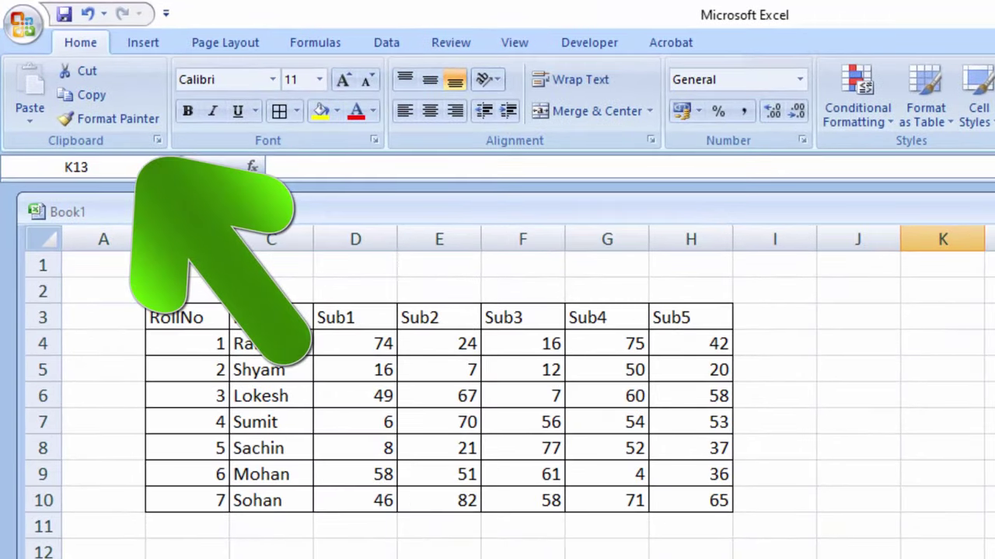
pyautogui.scroll(-1, 497, 388)
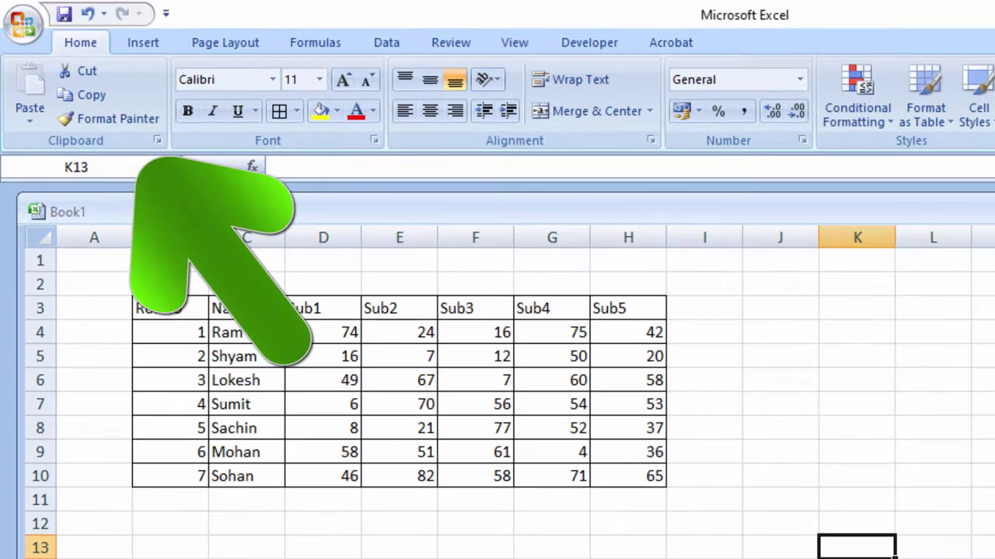
pyautogui.scroll(-1, 497, 389)
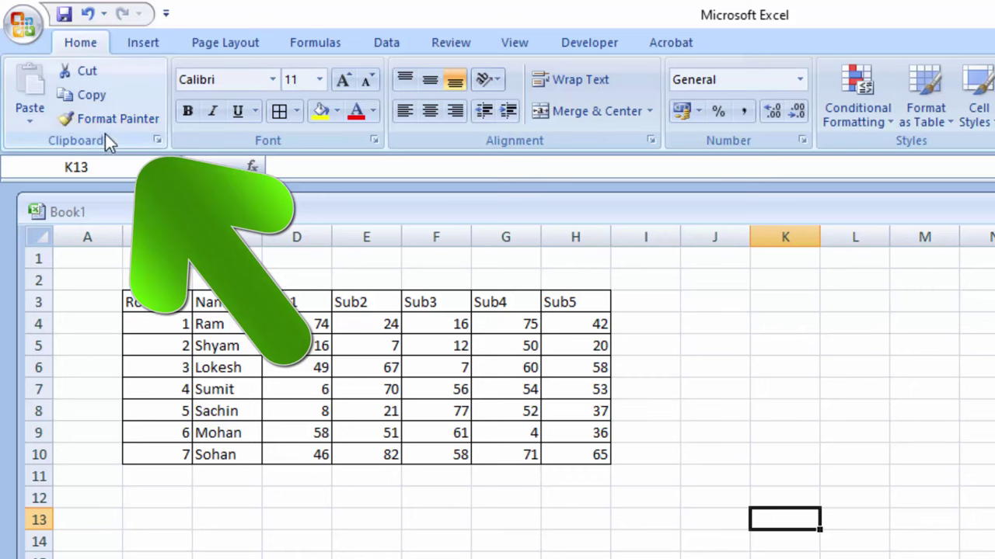
# - Show the Office Clipboard pane and copy the header row into it
pyautogui.click(157, 140)
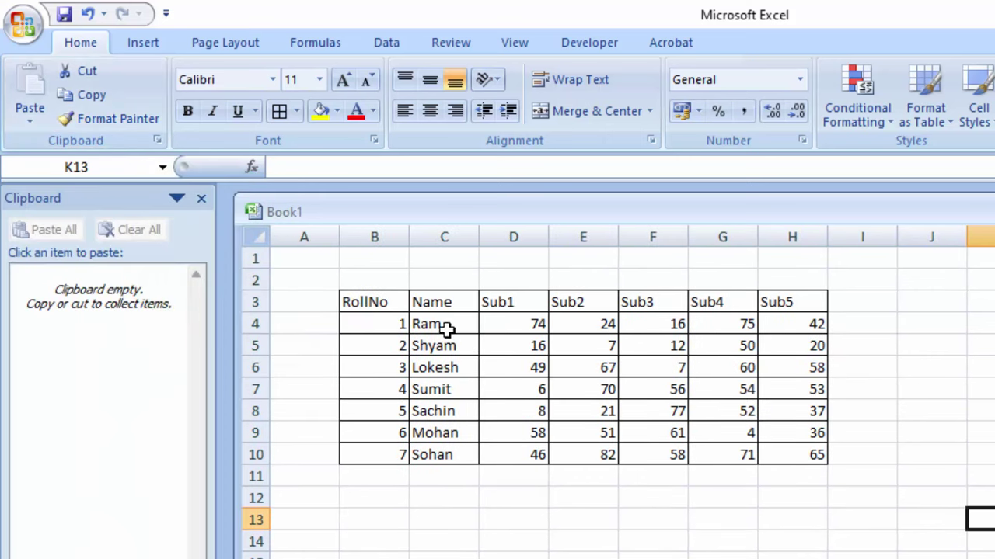
pyautogui.click(395, 296)
pyautogui.moveTo(394, 296); pyautogui.dragTo(781, 303)
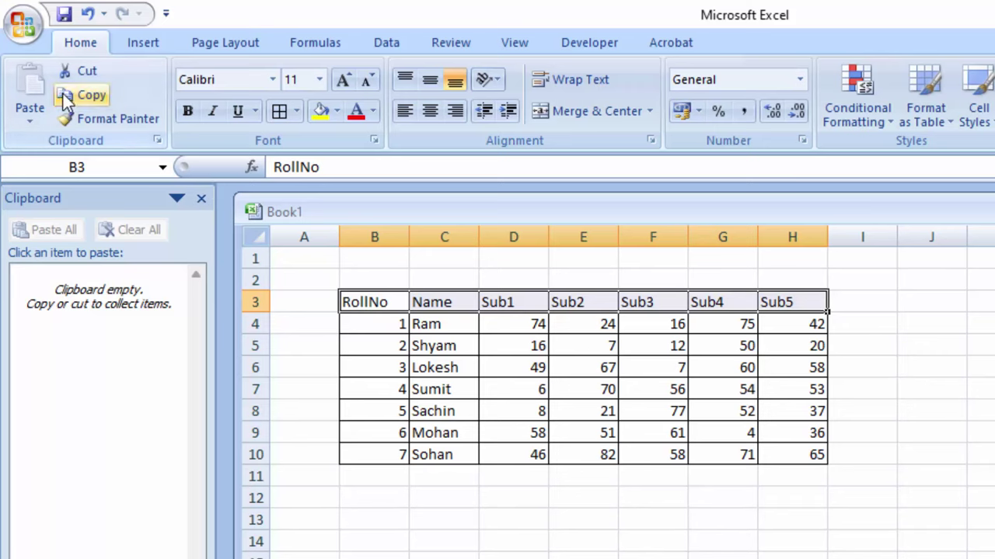
pyautogui.click(85, 95)
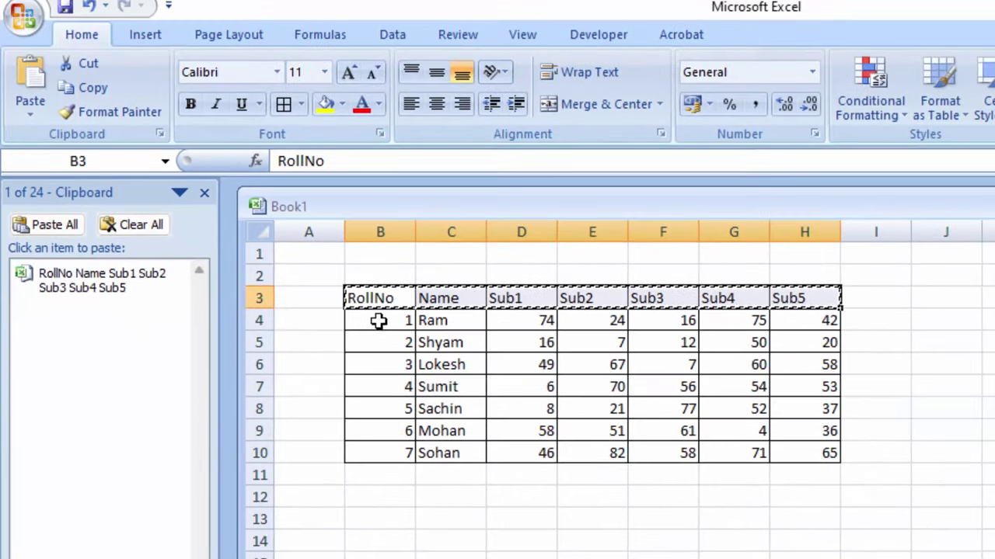
# - Copy Ram's row and Sohan's row to the Clipboard, then select cell J3
pyautogui.click(384, 320)
pyautogui.moveTo(384, 320); pyautogui.dragTo(788, 320)
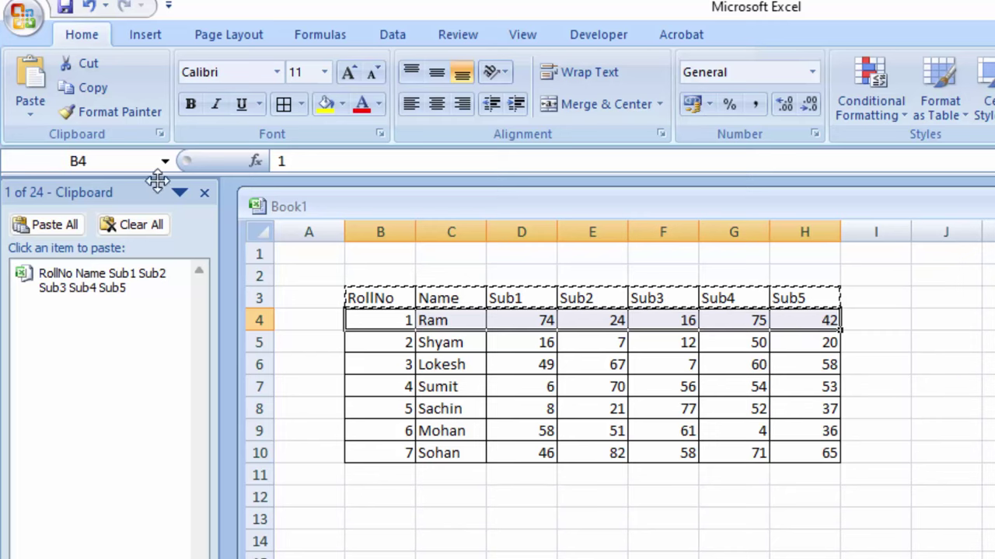
pyautogui.click(98, 93)
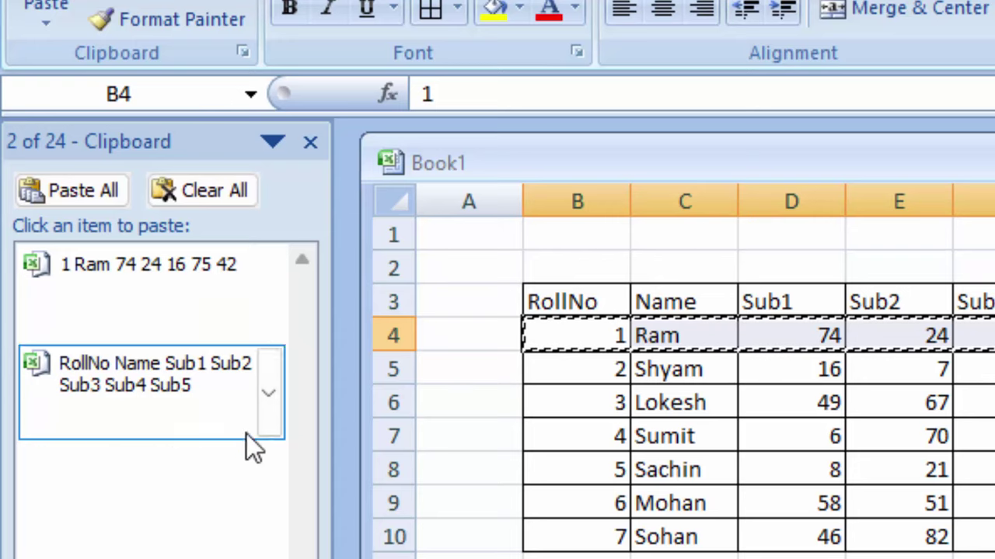
pyautogui.moveTo(589, 538)
pyautogui.mouseDown()
pyautogui.moveTo(769, 491)
pyautogui.moveTo(843, 489)
pyautogui.mouseUp()
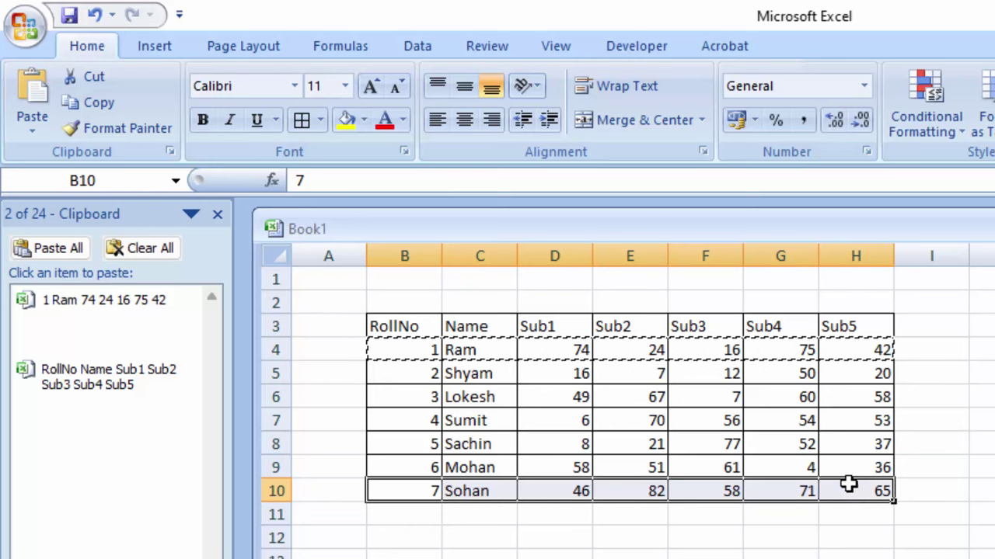
pyautogui.click(100, 109)
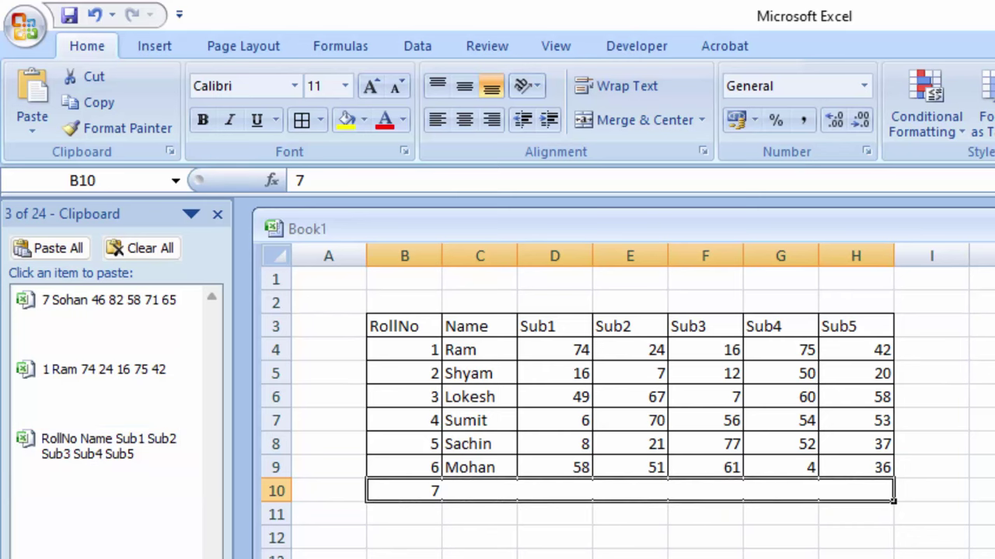
pyautogui.click(981, 326)
pyautogui.click(980, 350)
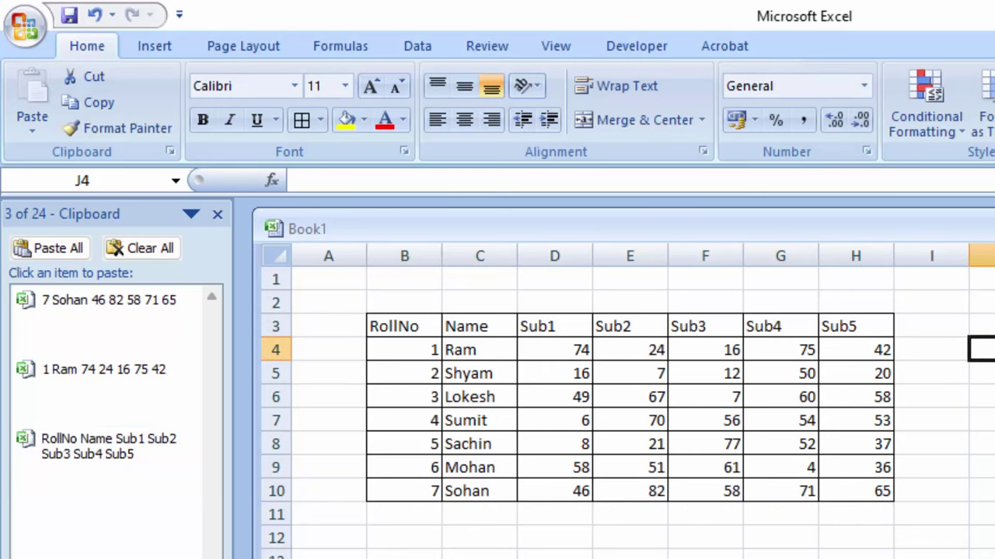
pyautogui.click(981, 326)
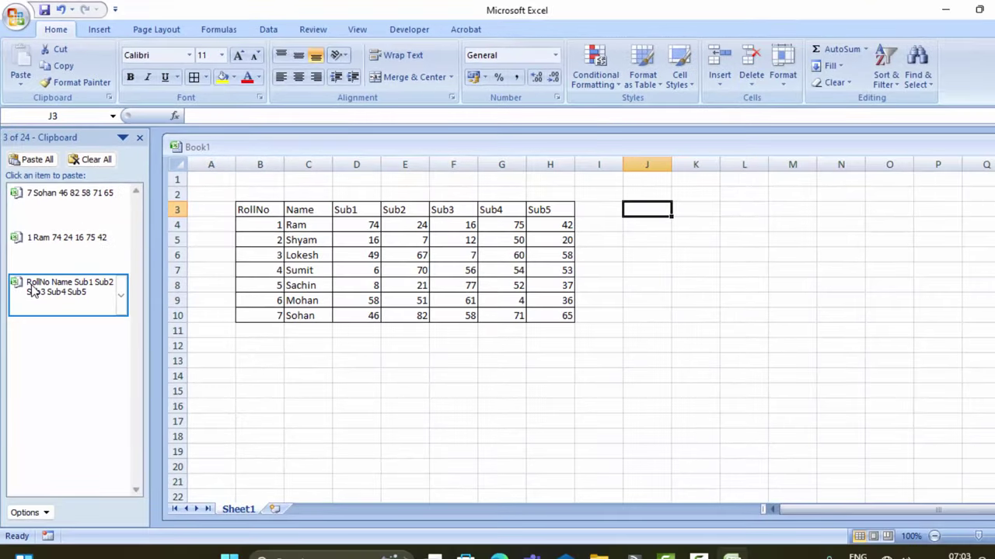
# - Paste the header row at J3 and Ram's row at J4, undoing the stray overwrite
pyautogui.click(32, 290)
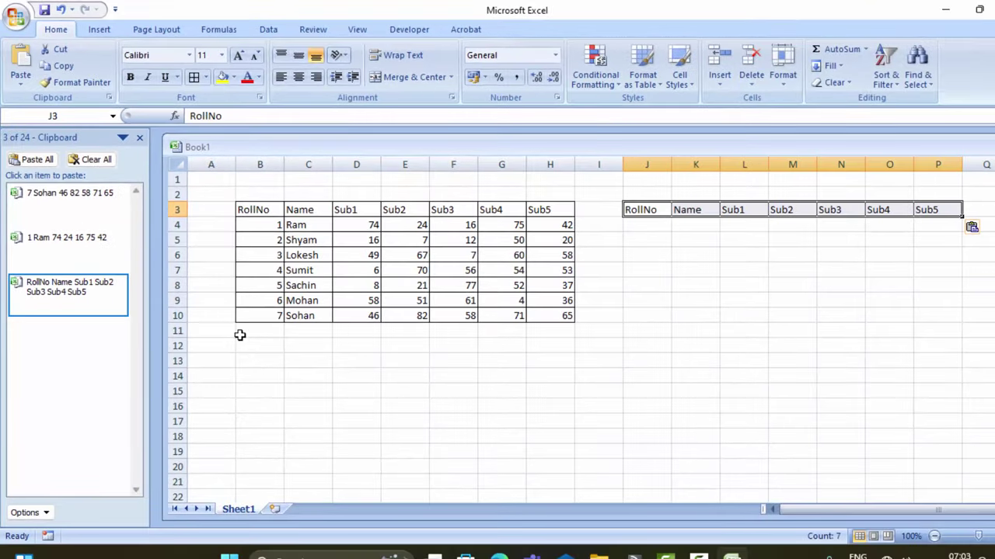
pyautogui.click(91, 247)
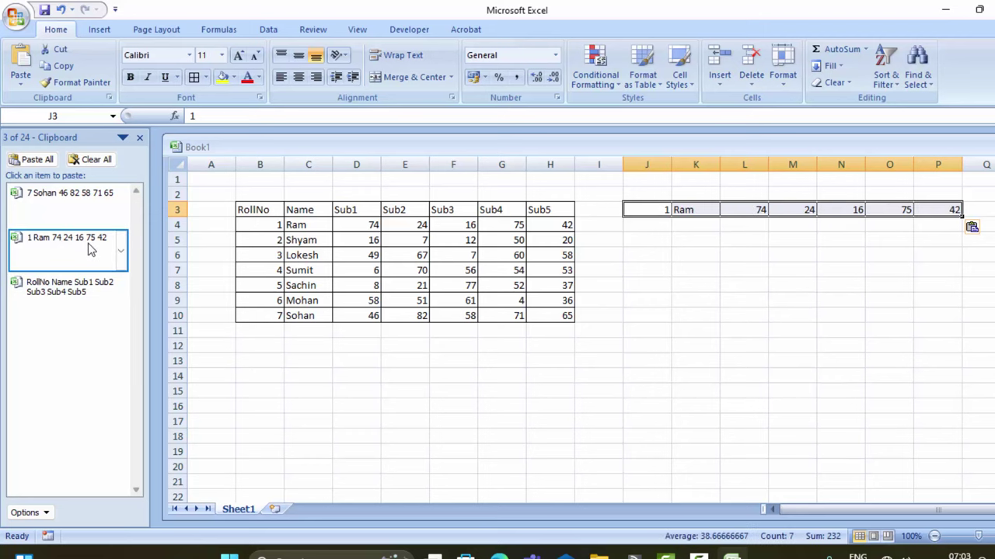
pyautogui.hotkey('ctrl', 'z')
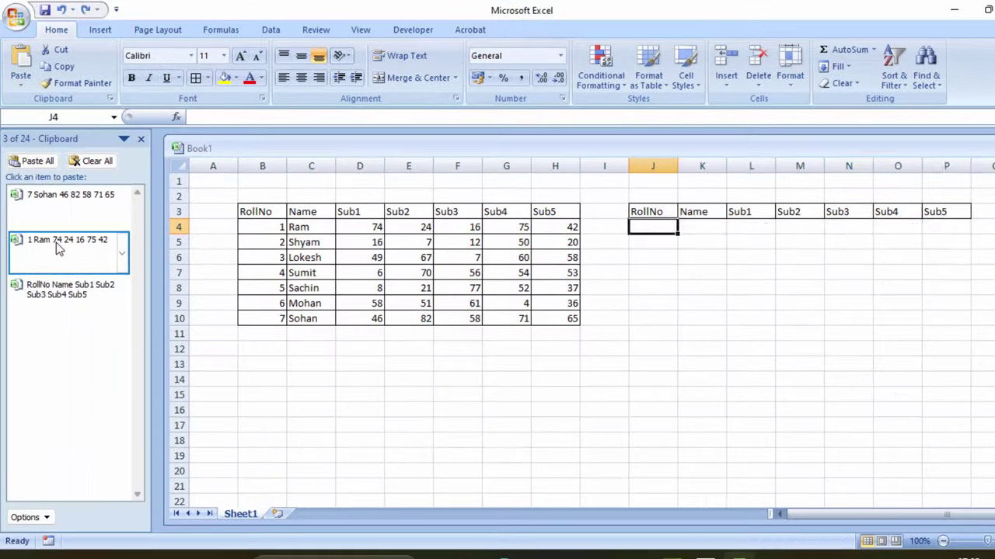
pyautogui.click(56, 243)
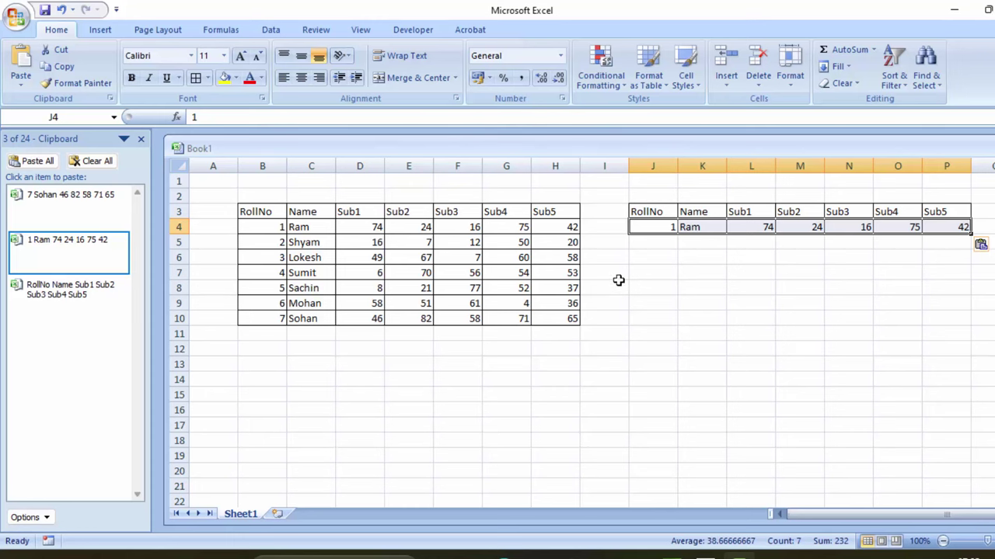
# - Paste Sohan's row at J5 and the header row again at J6 from the Clipboard
pyautogui.click(667, 241)
pyautogui.moveTo(70, 203)
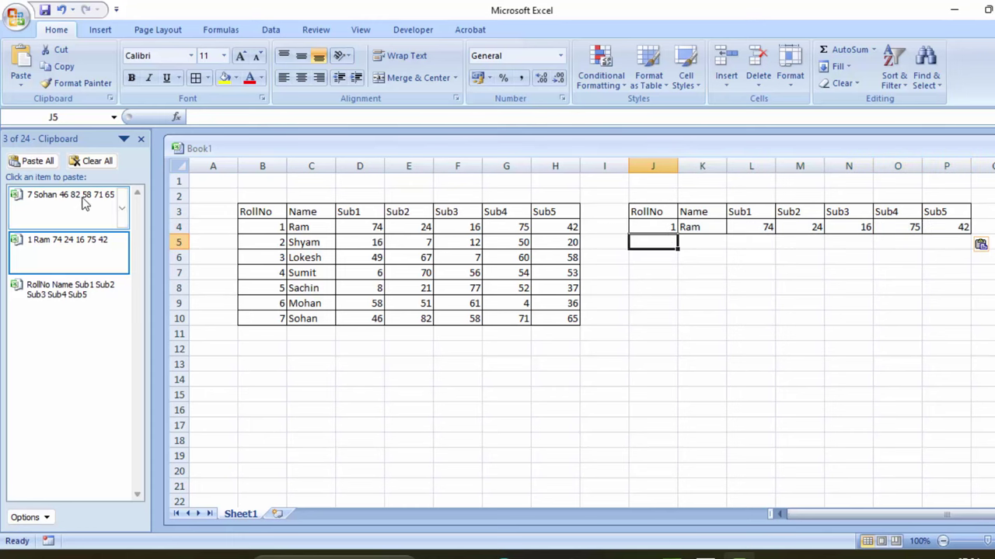
pyautogui.click(83, 203)
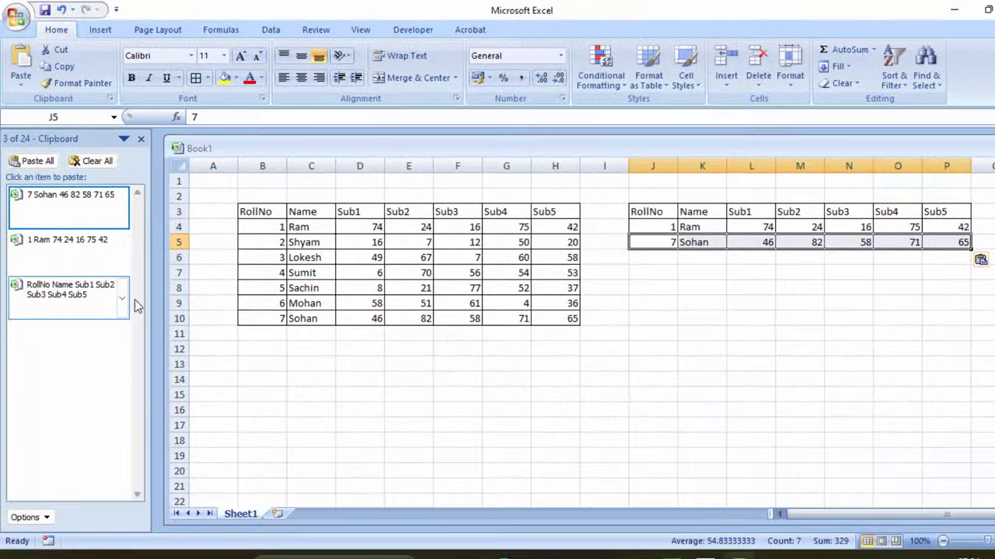
pyautogui.click(658, 262)
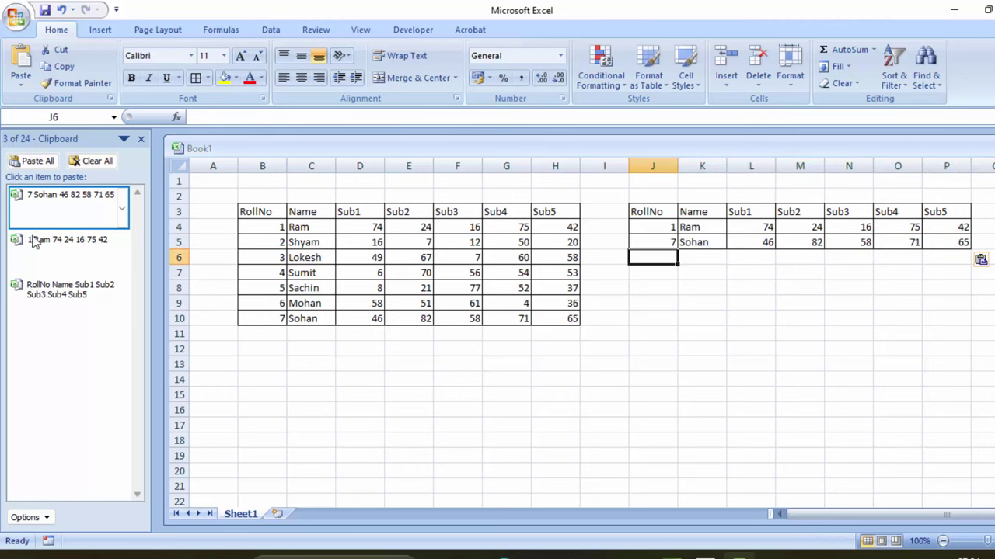
pyautogui.click(47, 289)
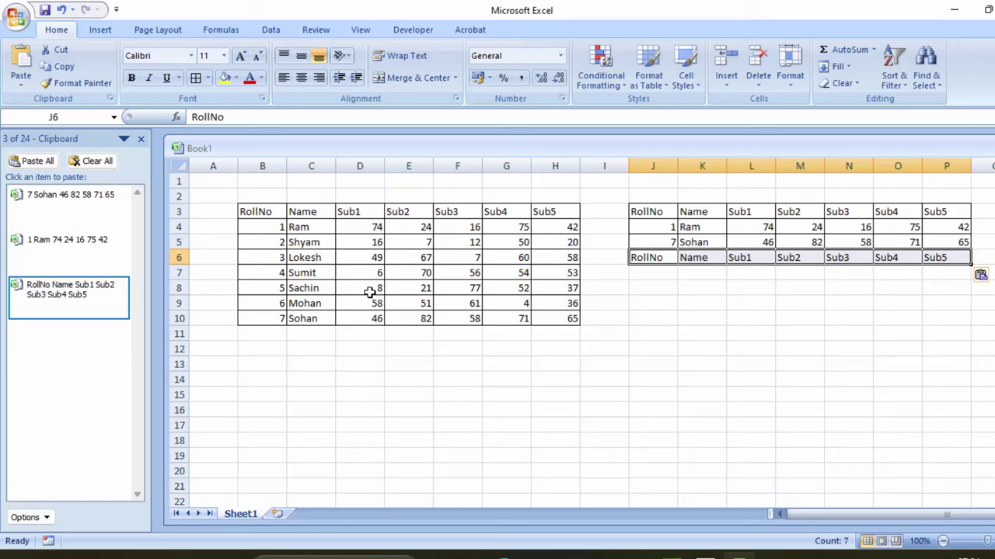
# - Copy Lokesh's and Sumit's rows and paste them at J7 and J8
pyautogui.moveTo(256, 257)
pyautogui.mouseDown()
pyautogui.moveTo(519, 247)
pyautogui.moveTo(555, 257)
pyautogui.mouseUp()
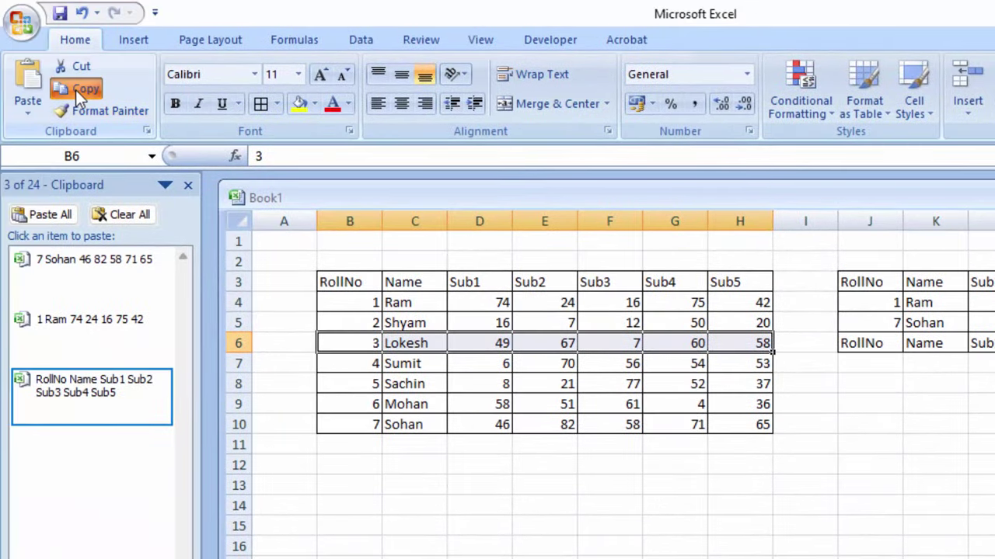
pyautogui.click(76, 89)
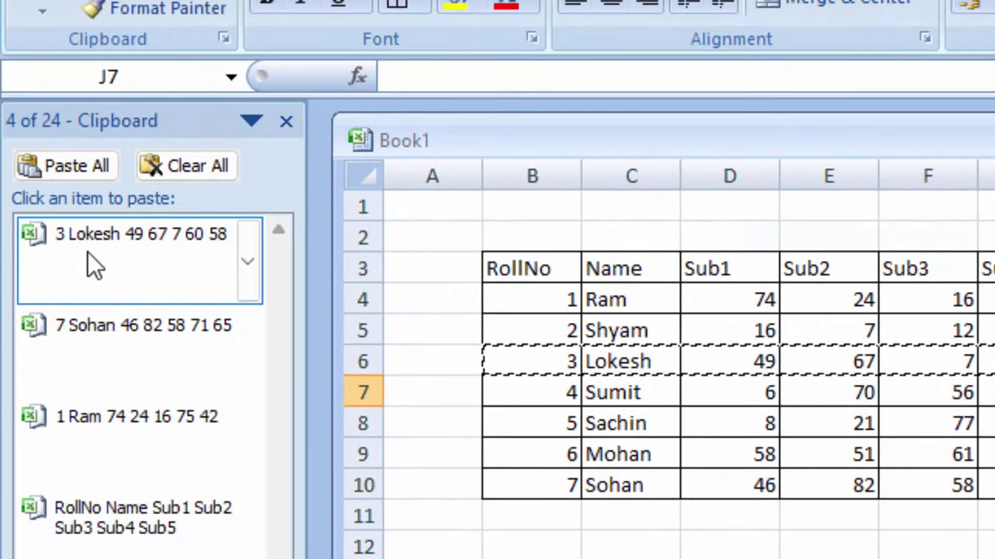
pyautogui.click(139, 242)
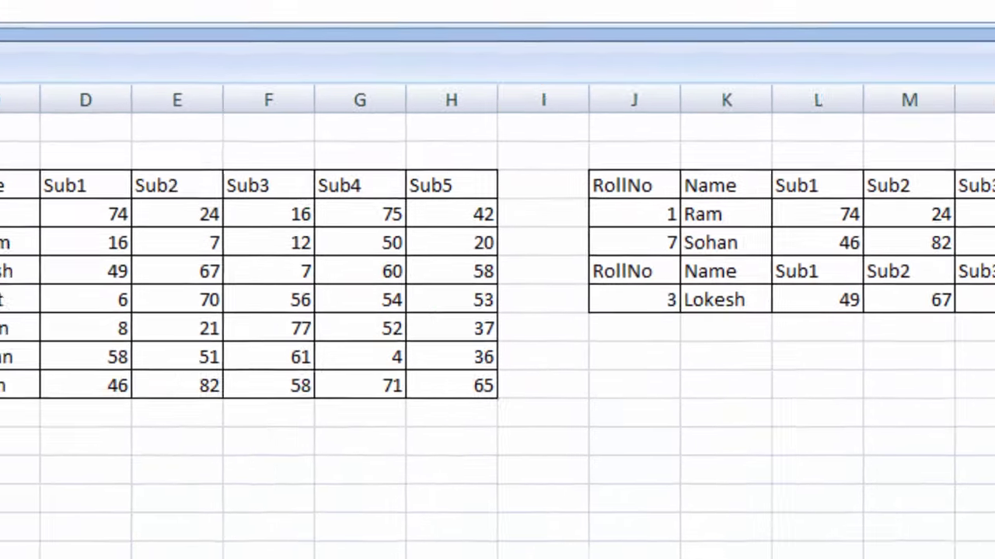
pyautogui.moveTo(435, 289); pyautogui.dragTo(922, 280)
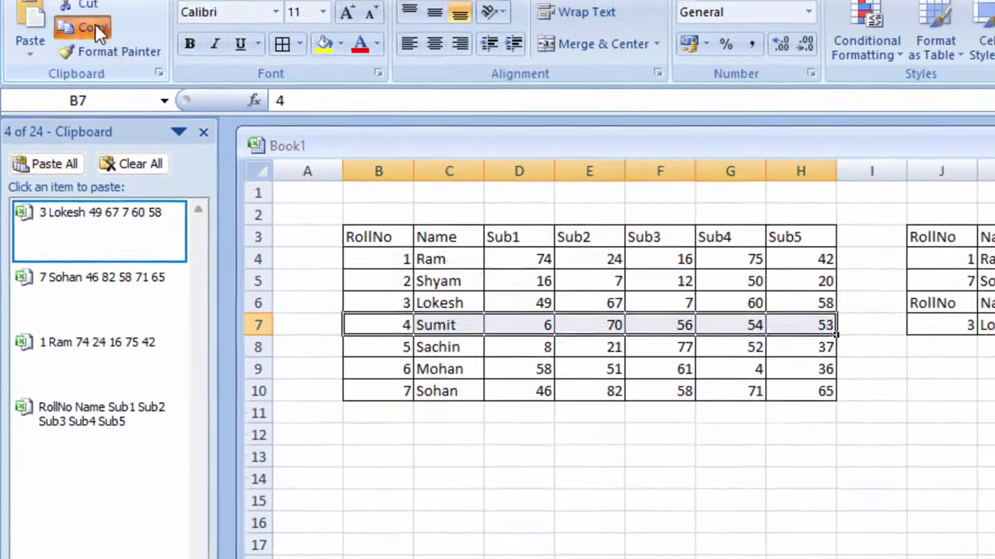
pyautogui.hotkey('ctrl', 'c')
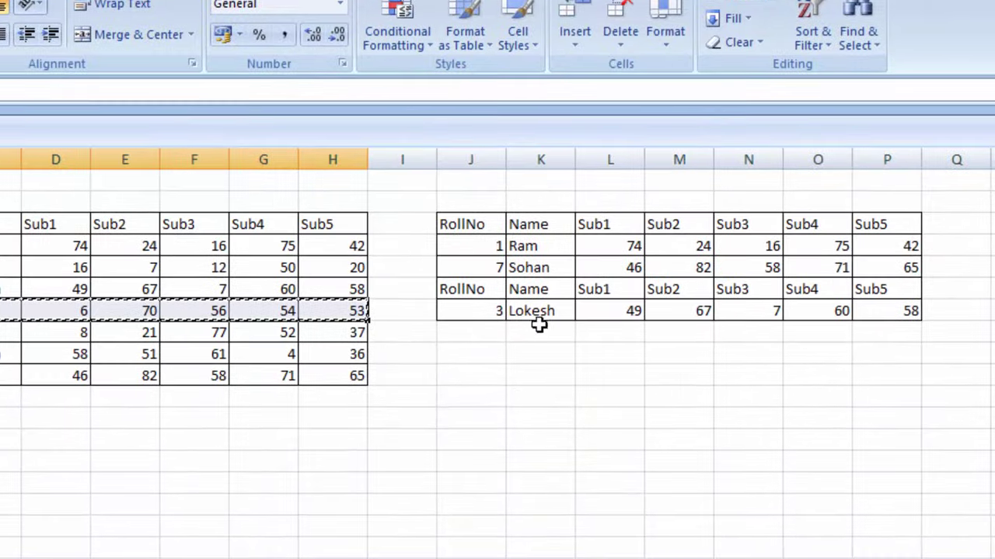
pyautogui.click(476, 338)
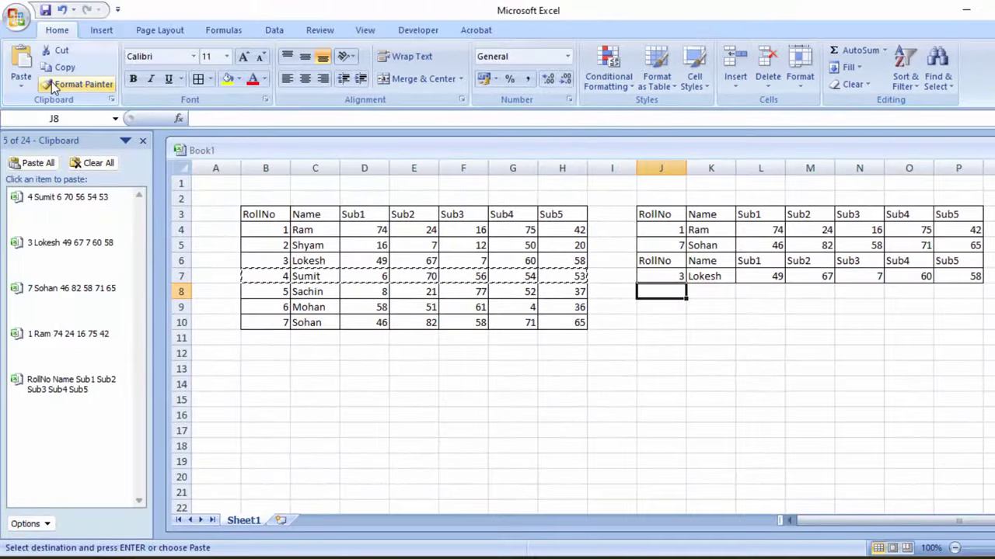
pyautogui.click(17, 64)
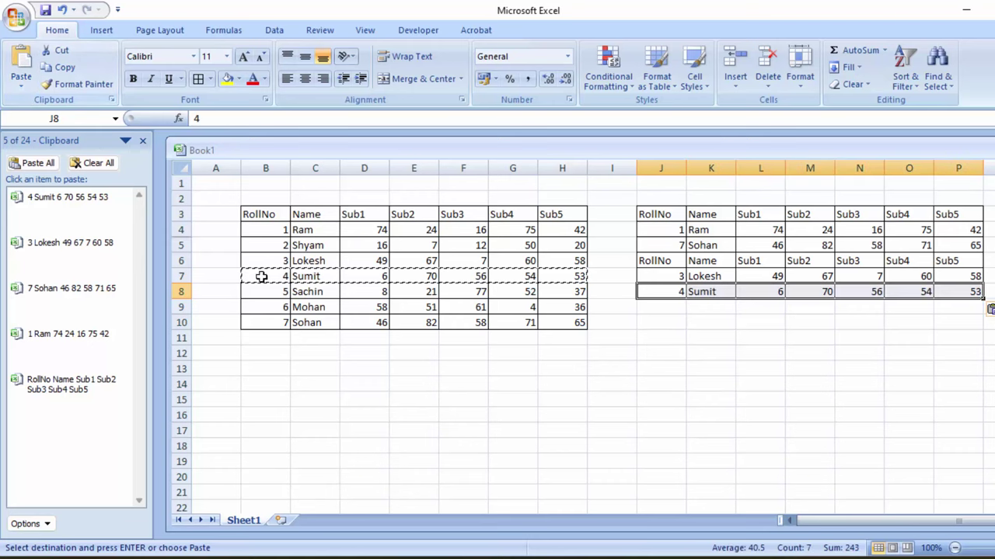
pyautogui.click(660, 310)
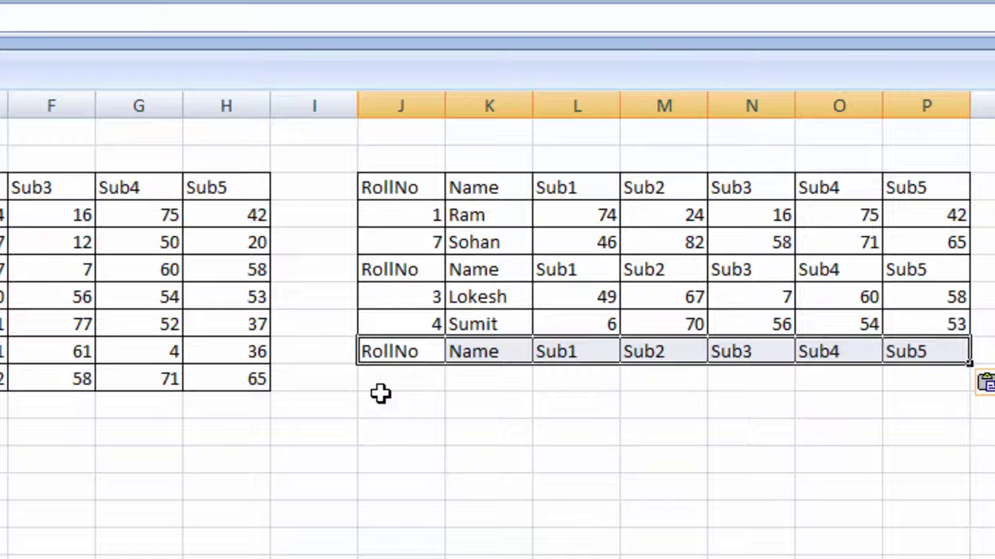
# - Paste Sohan's row at J10 and Sumit's row at J11
pyautogui.click(914, 359)
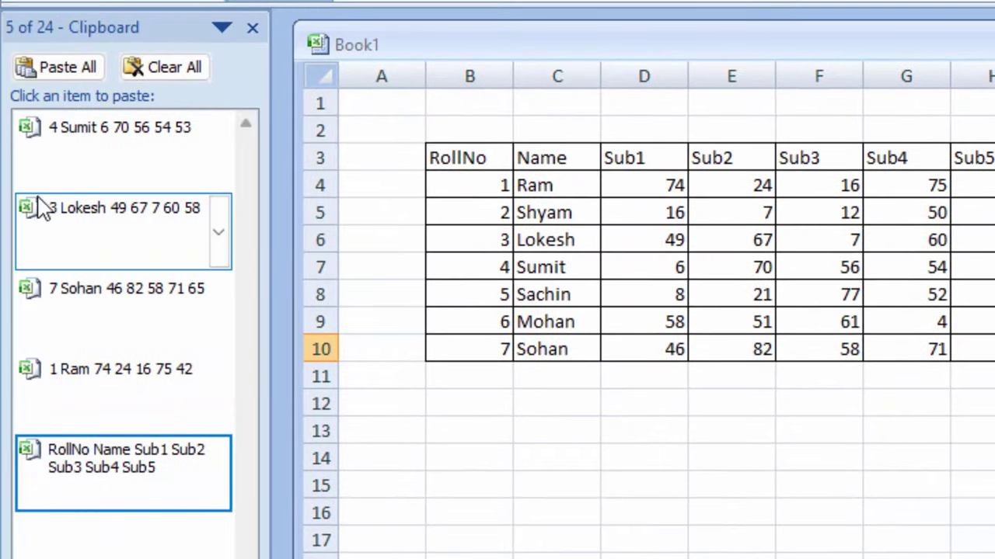
pyautogui.hotkey('ctrl', 'v')
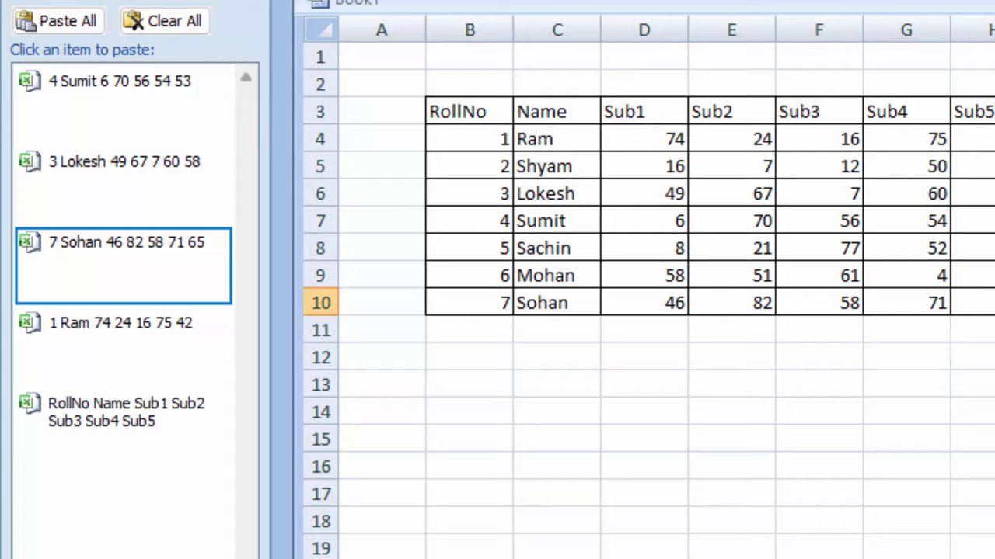
pyautogui.press('Down')
pyautogui.moveTo(123, 264)
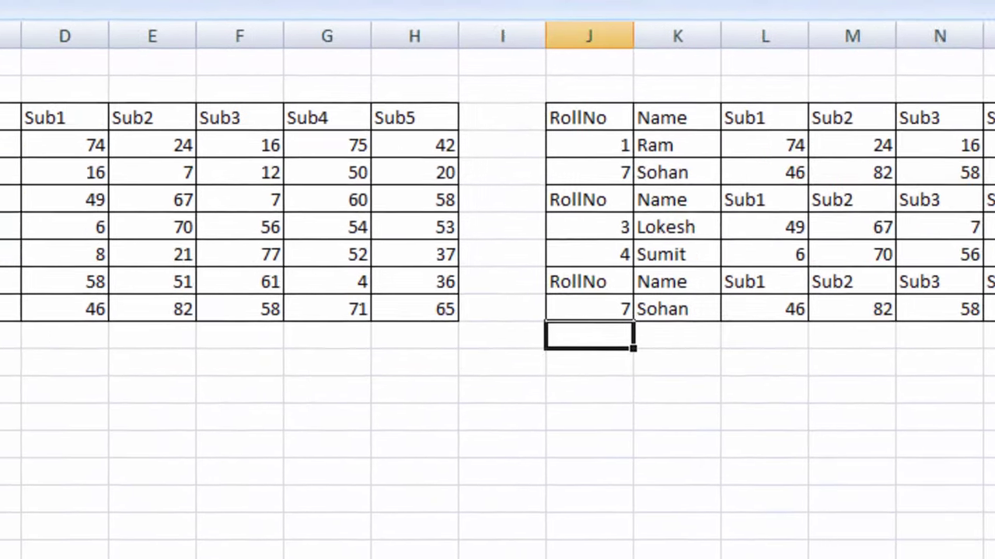
pyautogui.hotkey('ctrl', 'v')
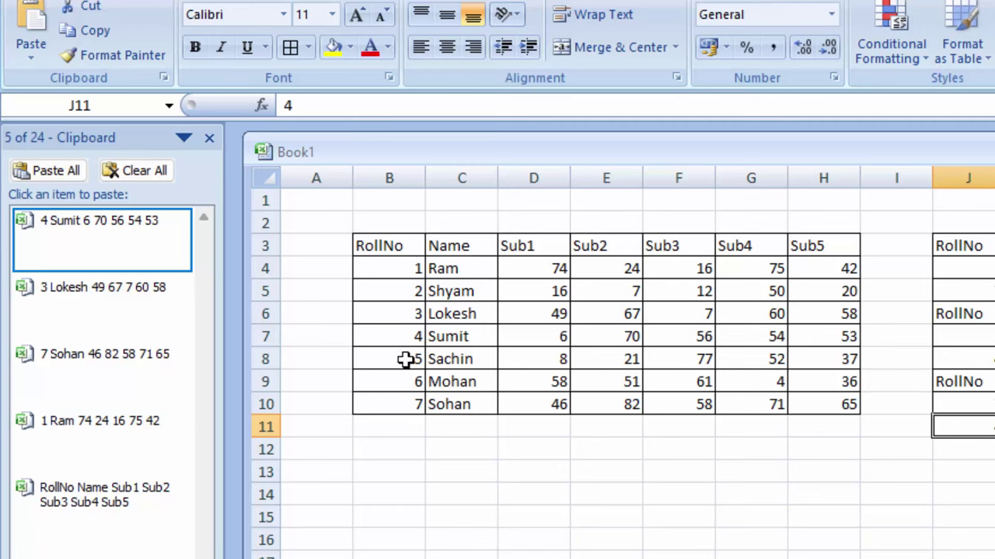
# - Copy Sachin's row B8:H8 and paste it at J12
pyautogui.moveTo(405, 359); pyautogui.dragTo(790, 357)
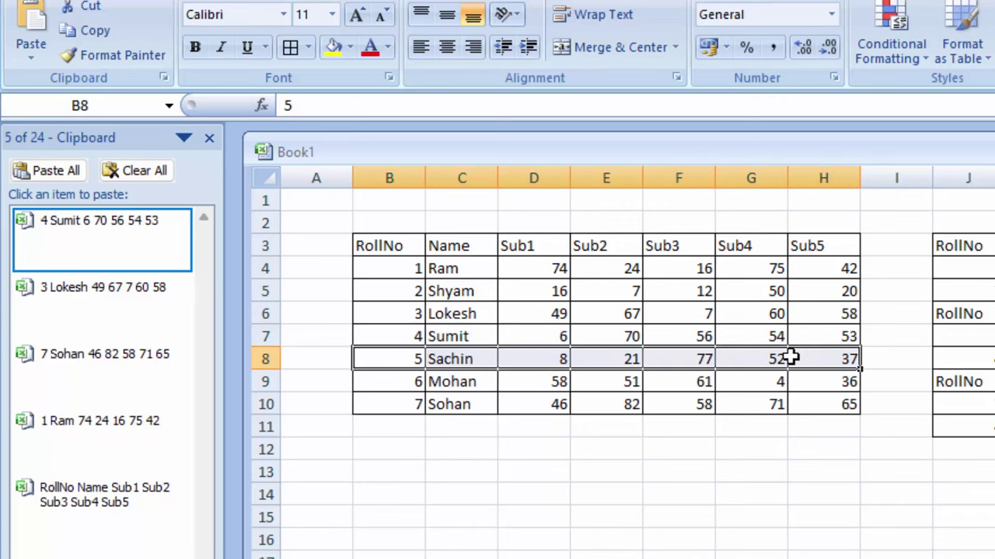
pyautogui.click(92, 30)
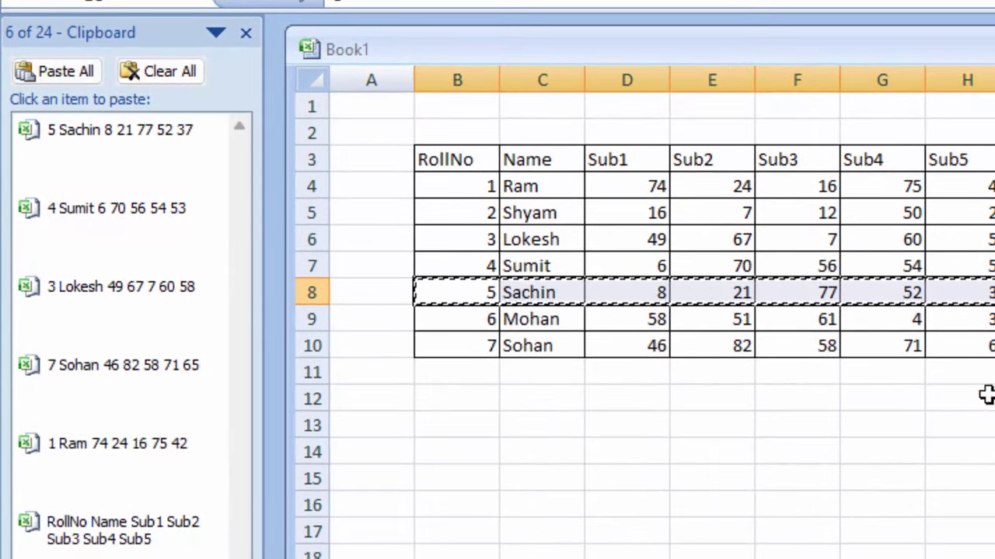
pyautogui.click(341, 396)
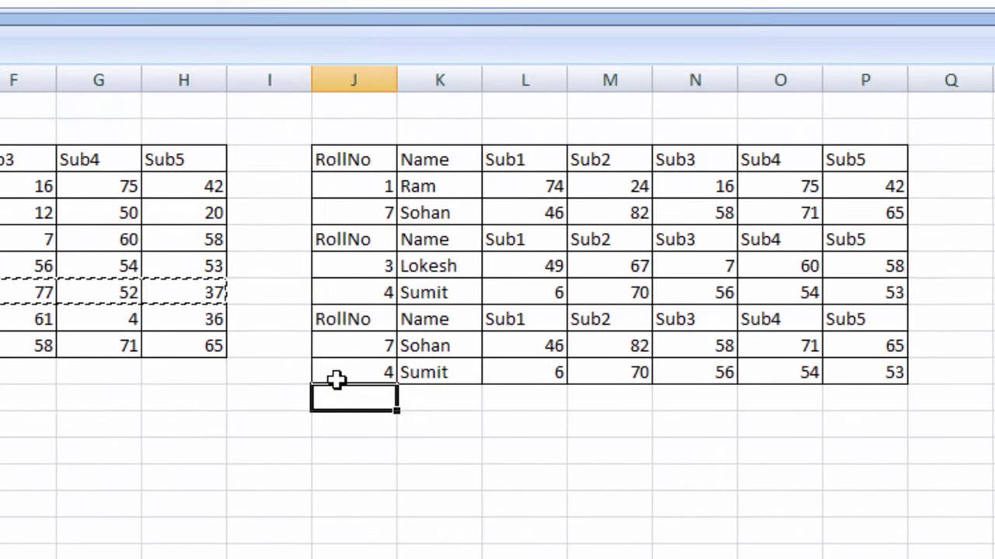
pyautogui.hotkey('ctrl', 'v')
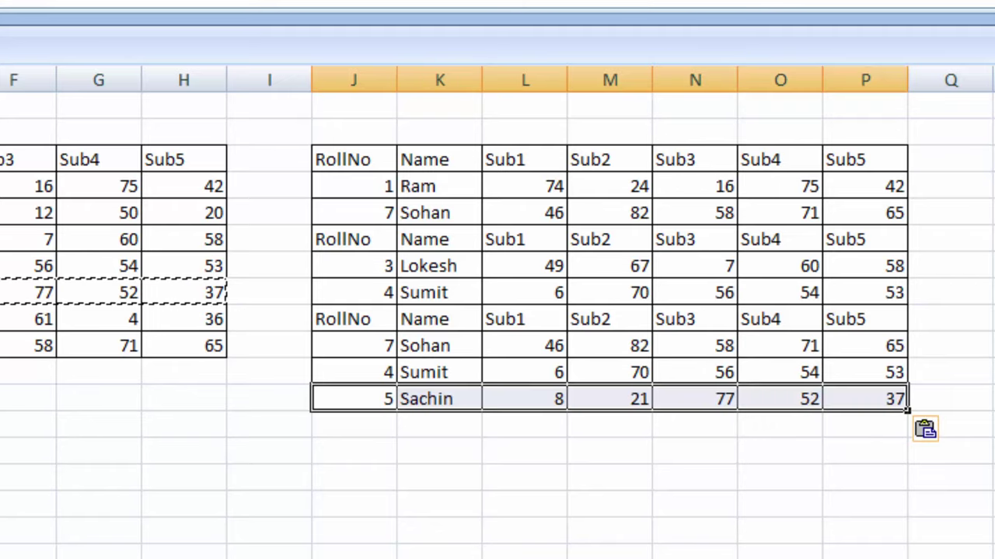